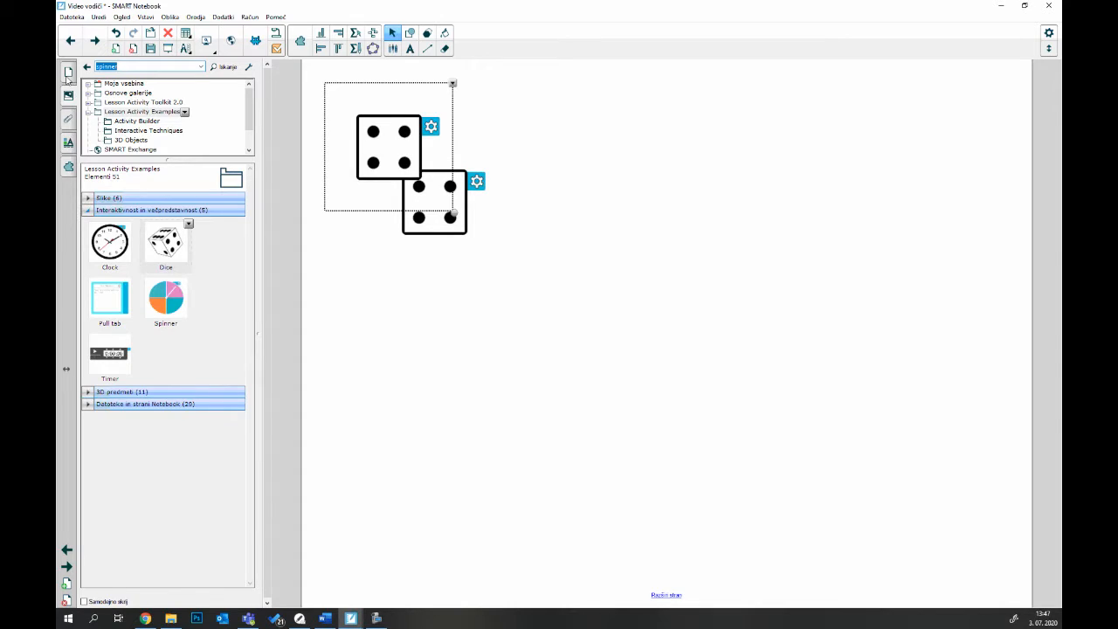
# Search the gallery for "dice" and expand the interactive and multimedia results
pyautogui.write('dice')
pyautogui.click(222, 67)
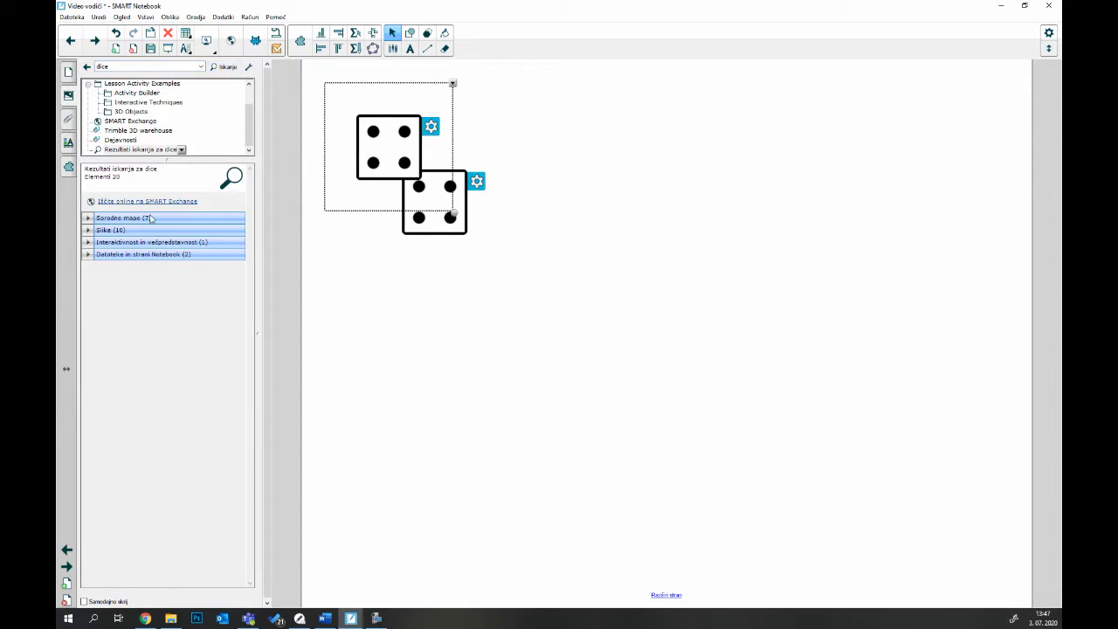
pyautogui.click(141, 243)
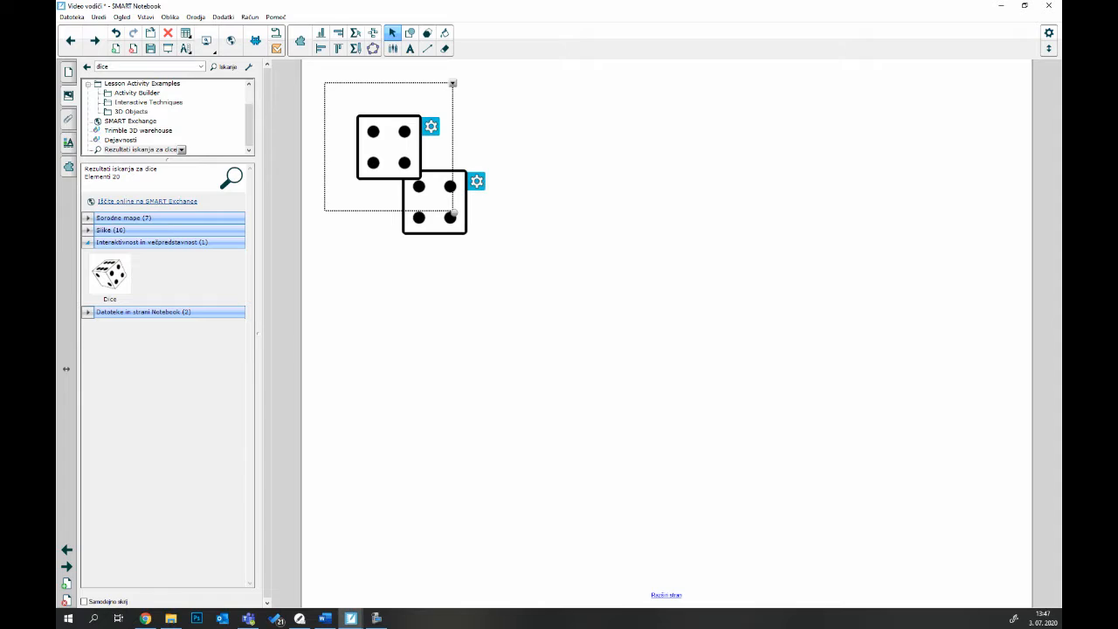
# Separate the overlapping dice by moving one to the page's upper right and another to the lower middle
pyautogui.click(410, 147)
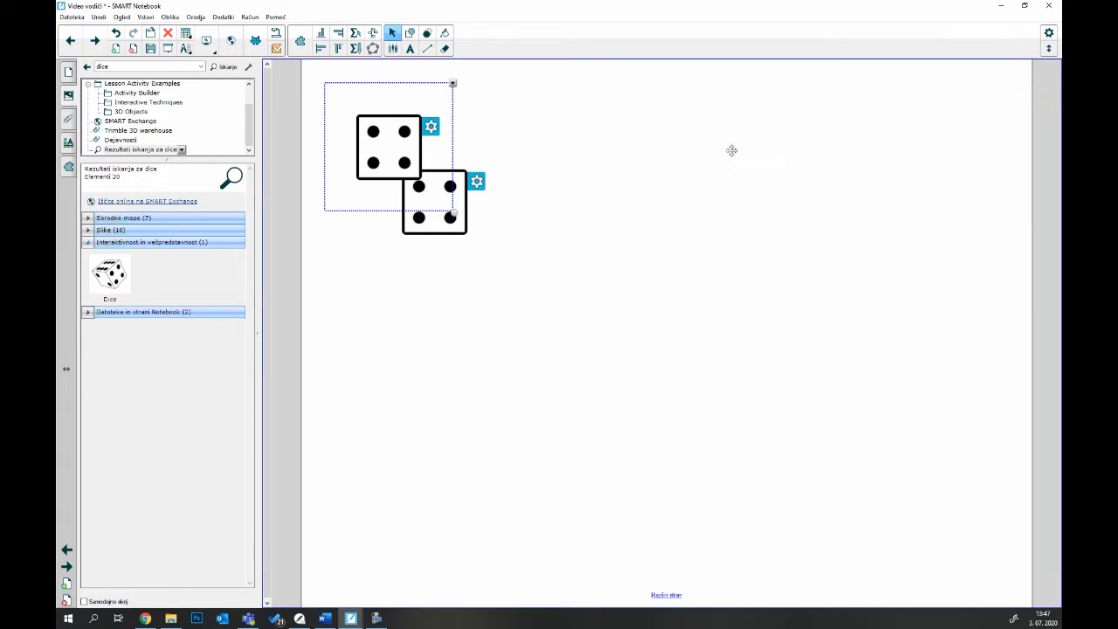
pyautogui.moveTo(388, 85); pyautogui.dragTo(811, 176)
pyautogui.click(387, 120)
pyautogui.moveTo(410, 85); pyautogui.dragTo(607, 413)
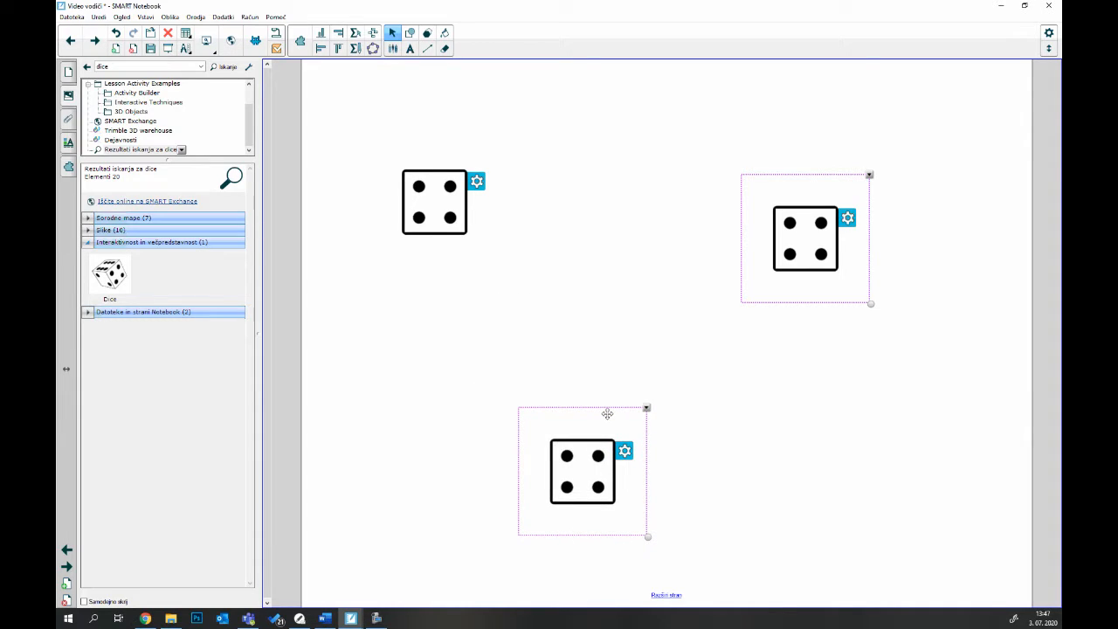
# Enlarge the die in the page's upper left to about twice its size and move it slightly upward
pyautogui.click(522, 113)
pyautogui.moveTo(568, 99); pyautogui.dragTo(325, 348)
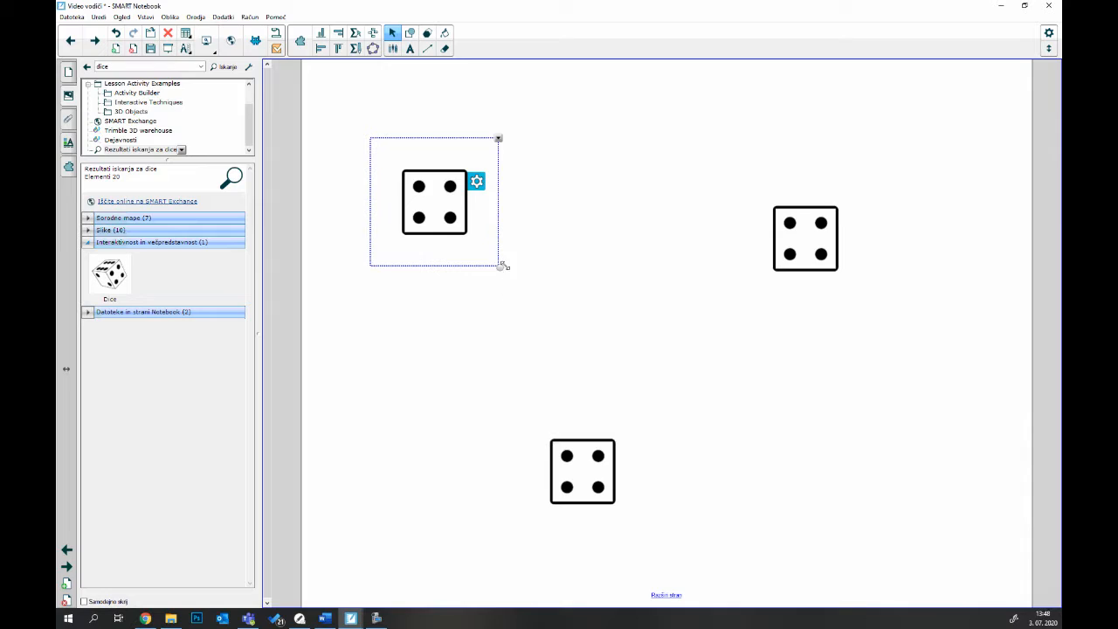
pyautogui.moveTo(501, 267); pyautogui.dragTo(659, 350)
pyautogui.click(568, 204)
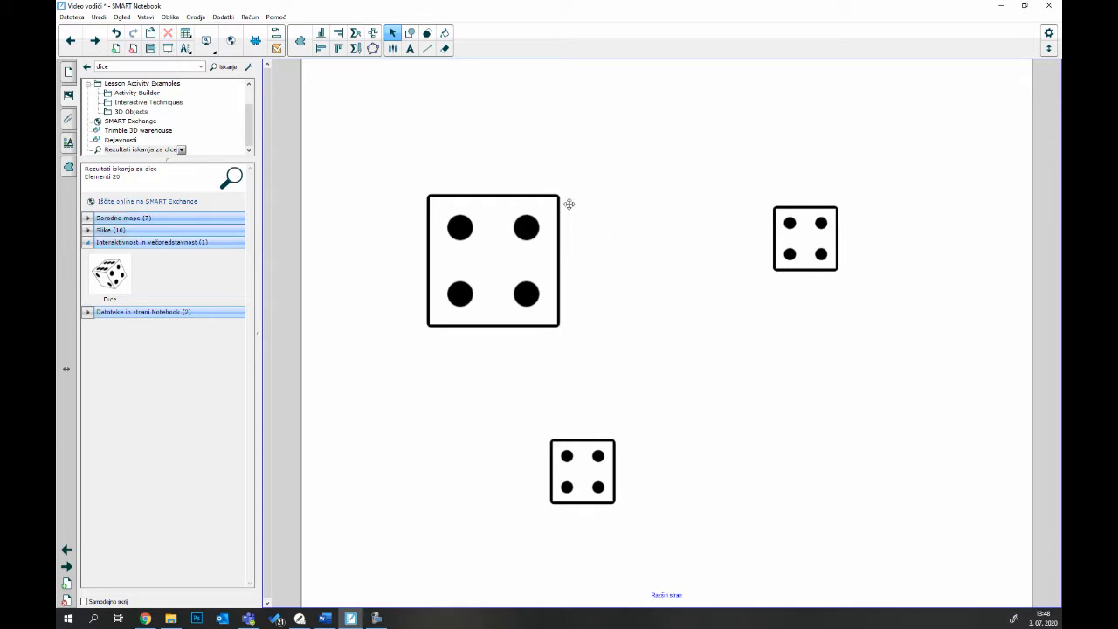
pyautogui.moveTo(568, 187); pyautogui.dragTo(554, 122)
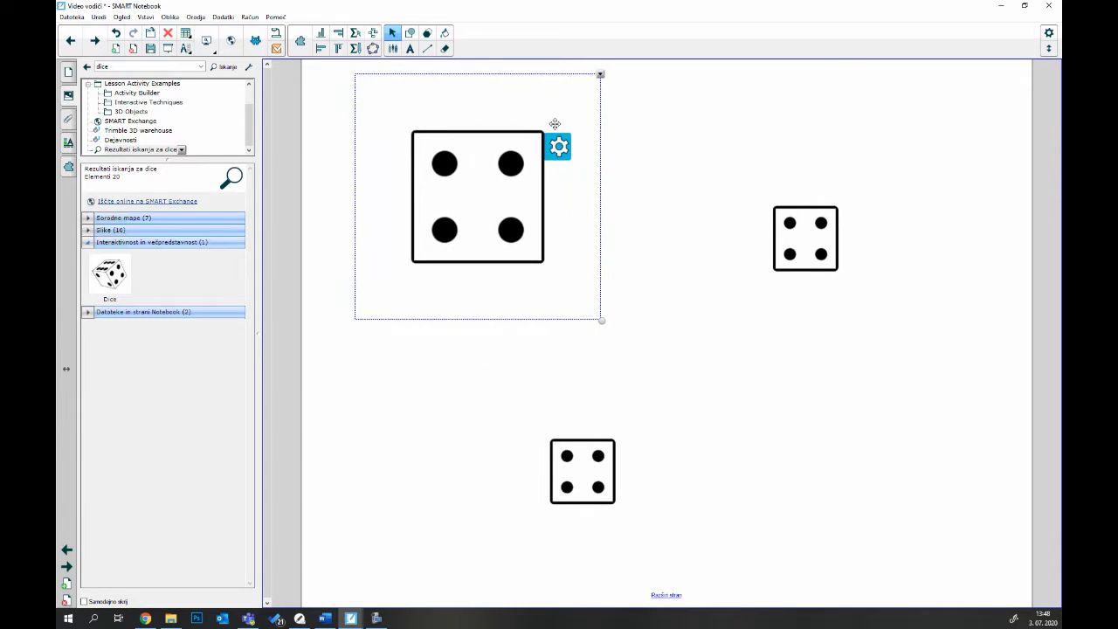
pyautogui.click(700, 142)
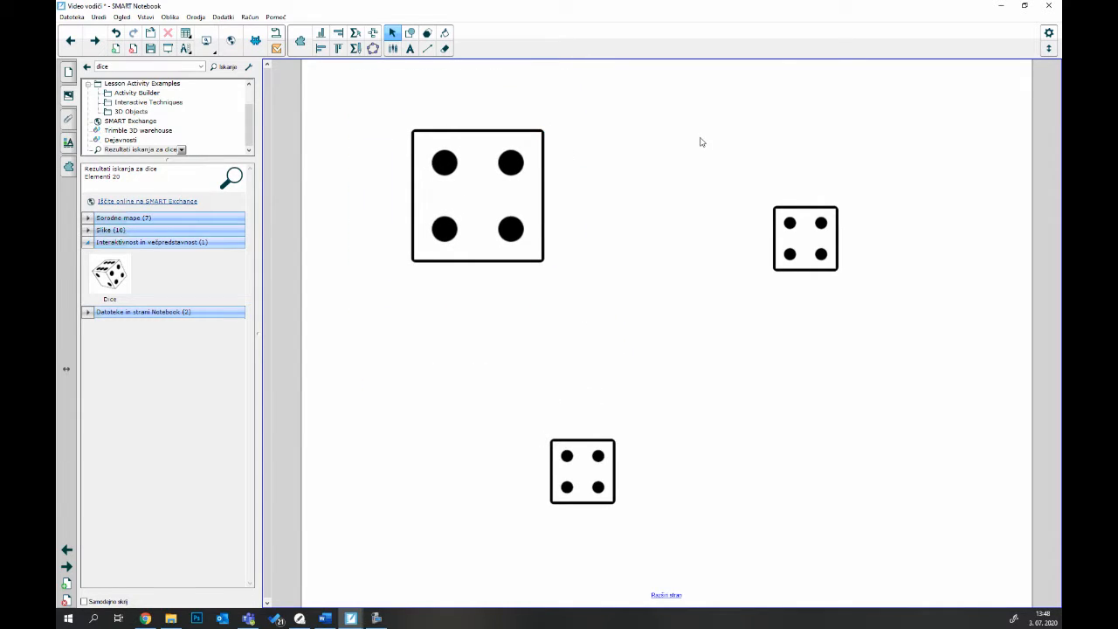
# Roll the enlarged die and shift it slightly toward the page's upper-left corner
pyautogui.click(498, 226)
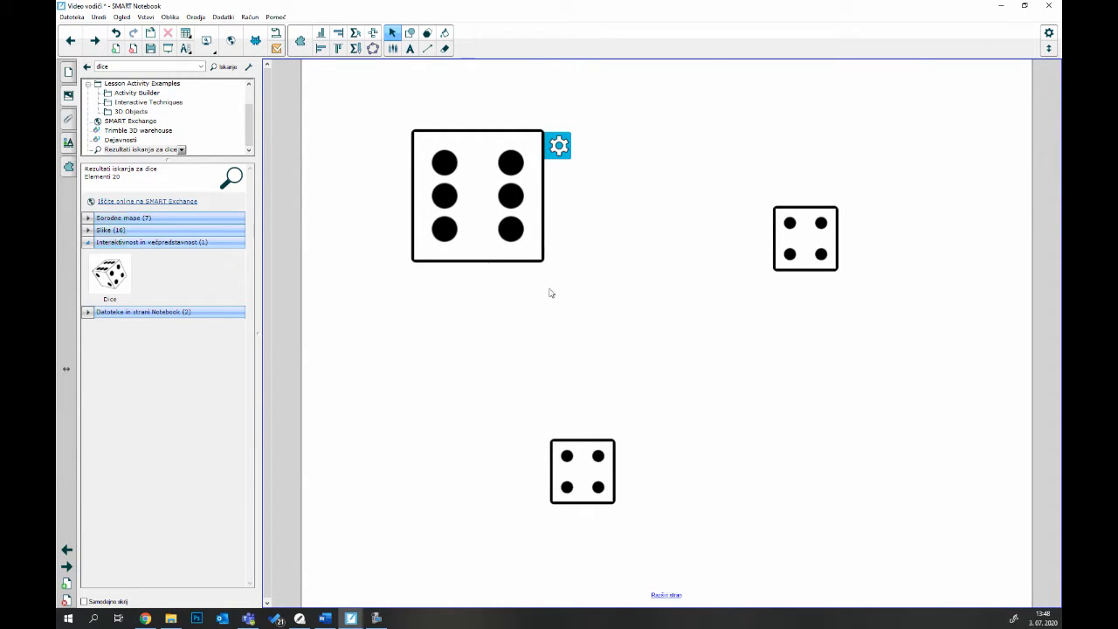
pyautogui.click(457, 291)
pyautogui.moveTo(456, 293); pyautogui.dragTo(431, 285)
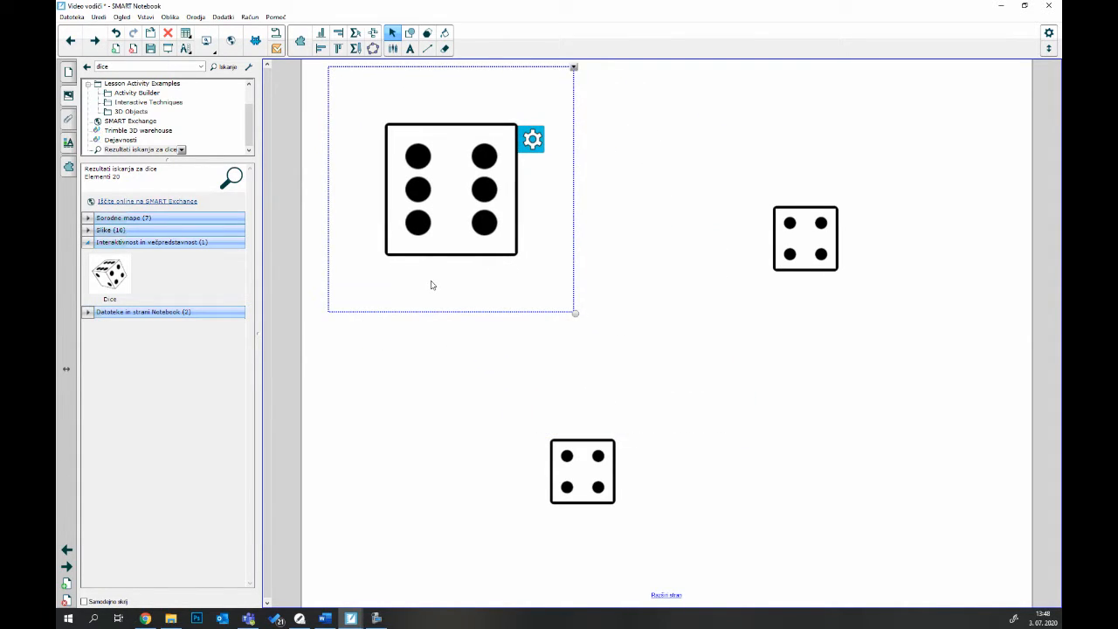
pyautogui.click(631, 292)
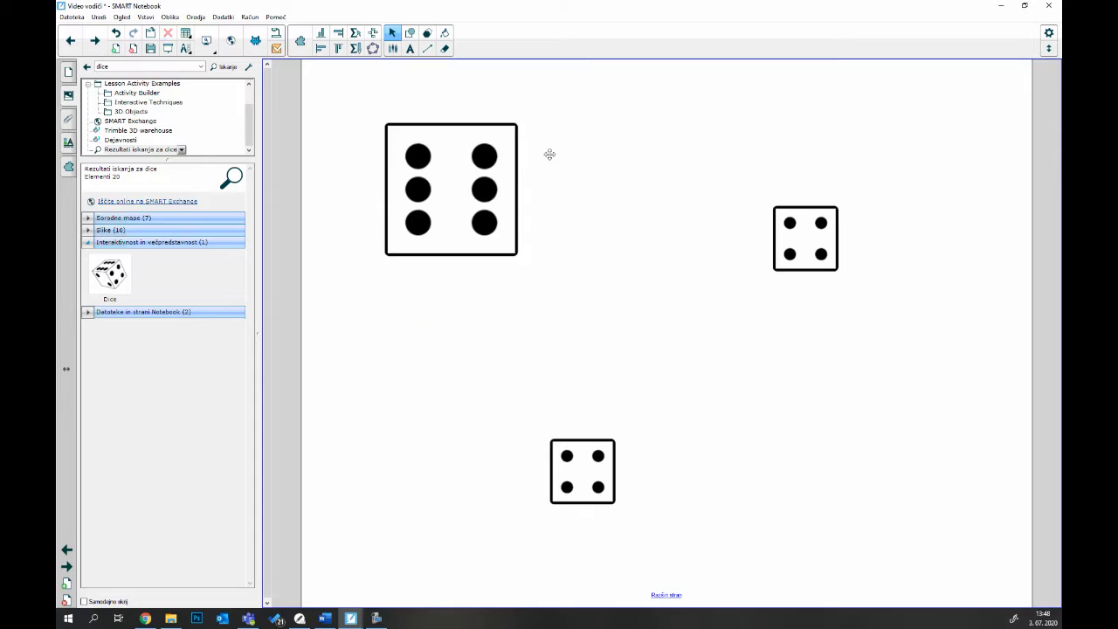
# Change the enlarged die's colour to orange in its settings
pyautogui.click(492, 126)
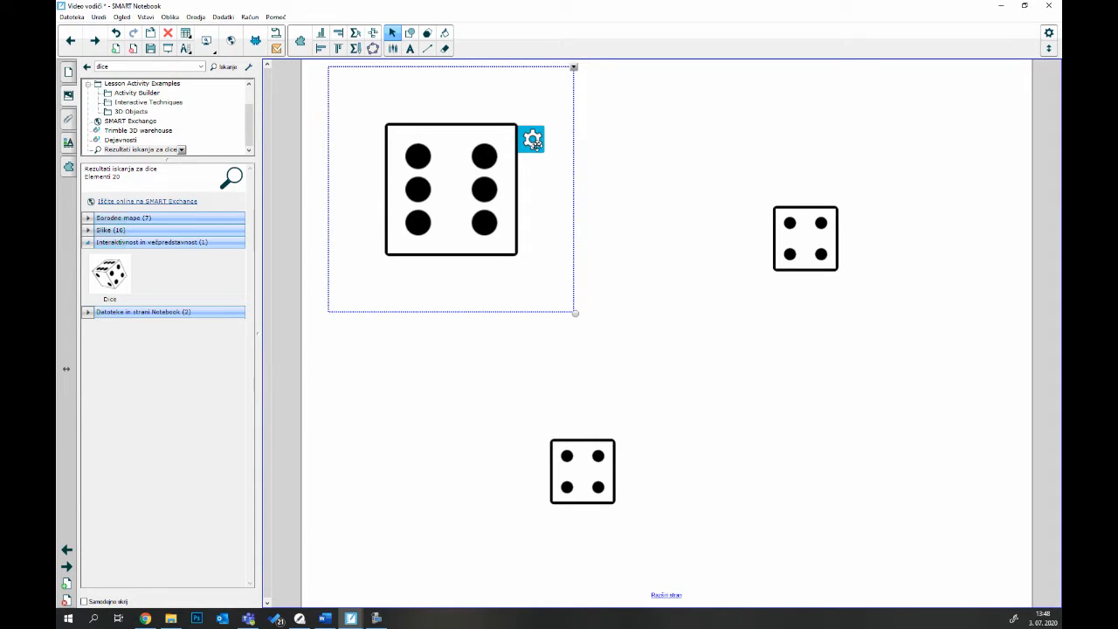
pyautogui.click(533, 141)
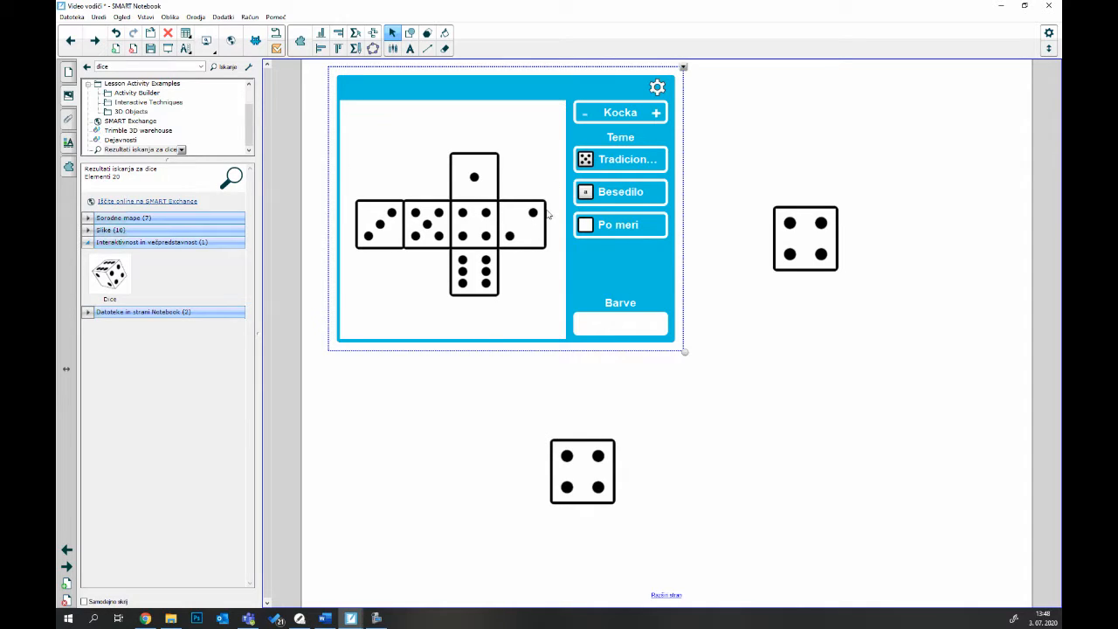
pyautogui.click(620, 325)
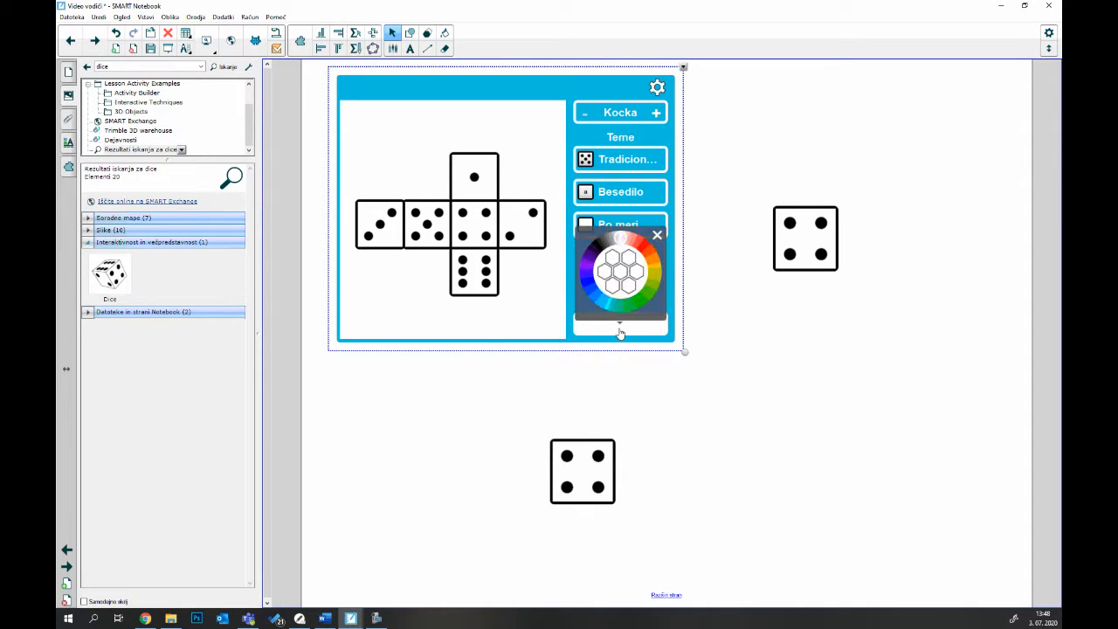
pyautogui.click(653, 264)
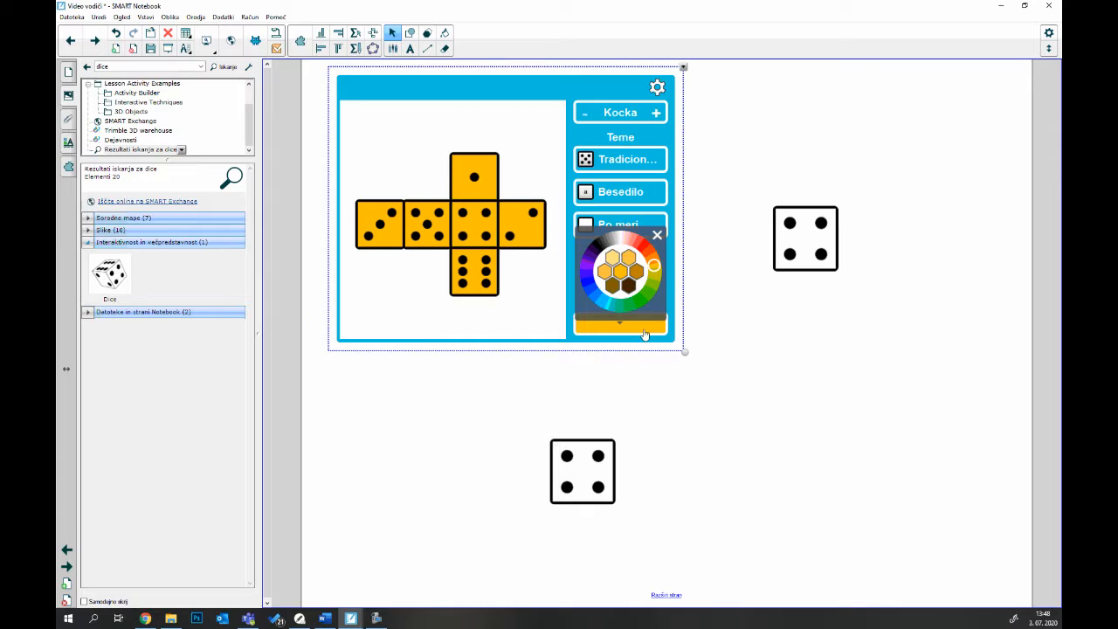
pyautogui.click(660, 234)
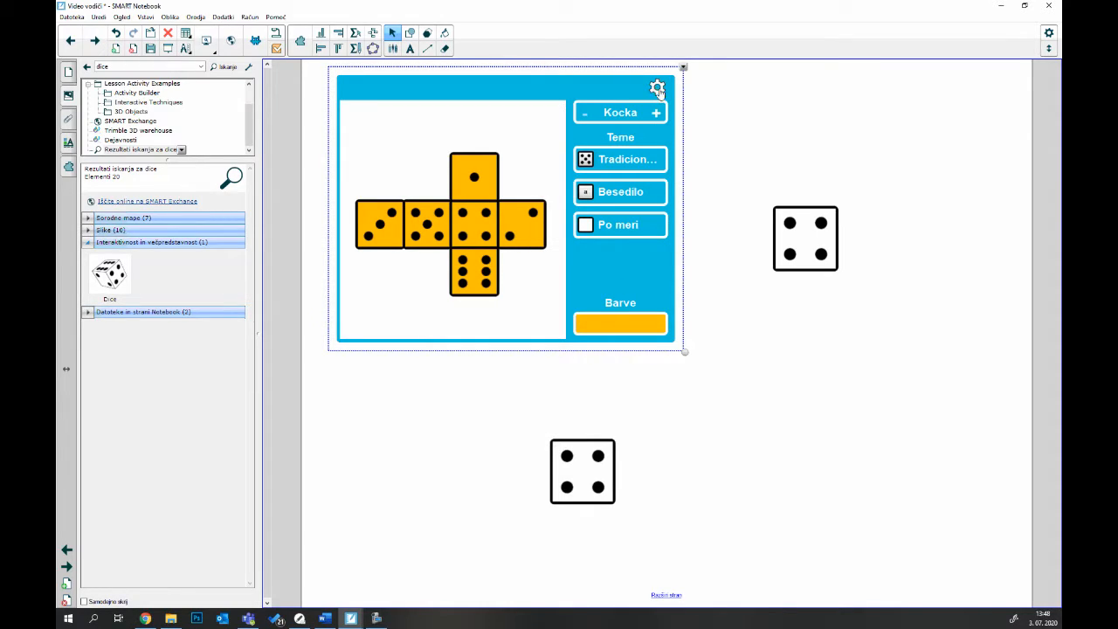
# Try several dice counts for the orange die, settle on two dice, and roll the upper one on the page
pyautogui.click(657, 114)
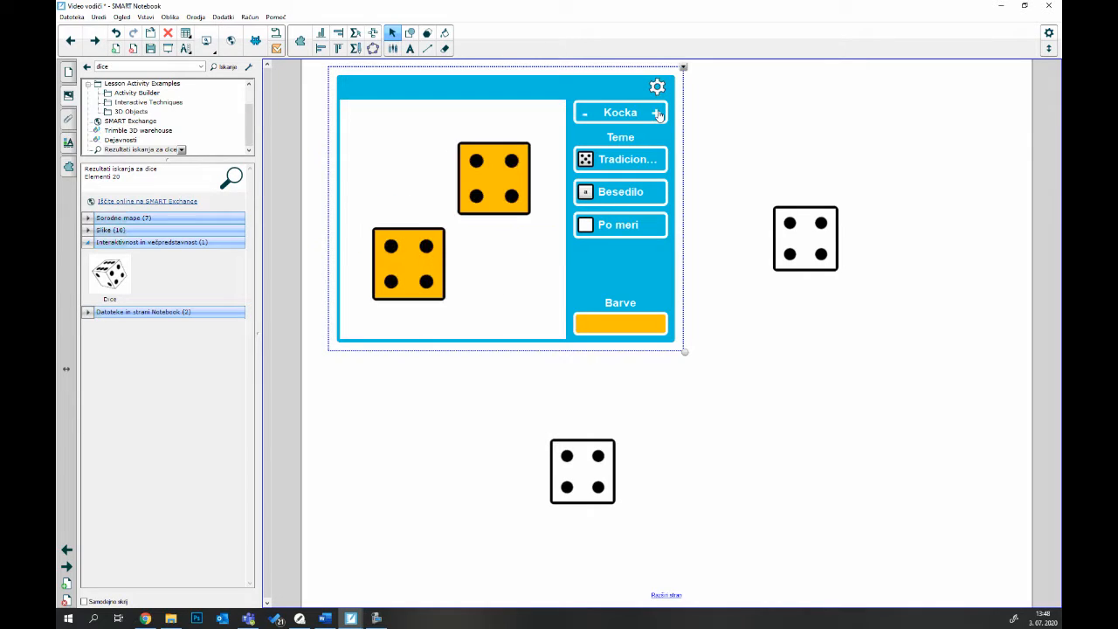
pyautogui.click(659, 116)
pyautogui.click(659, 115)
pyautogui.click(659, 115)
pyautogui.click(586, 115)
pyautogui.click(587, 116)
pyautogui.click(586, 114)
pyautogui.click(655, 116)
pyautogui.click(655, 115)
pyautogui.click(655, 115)
pyautogui.click(655, 115)
pyautogui.click(580, 114)
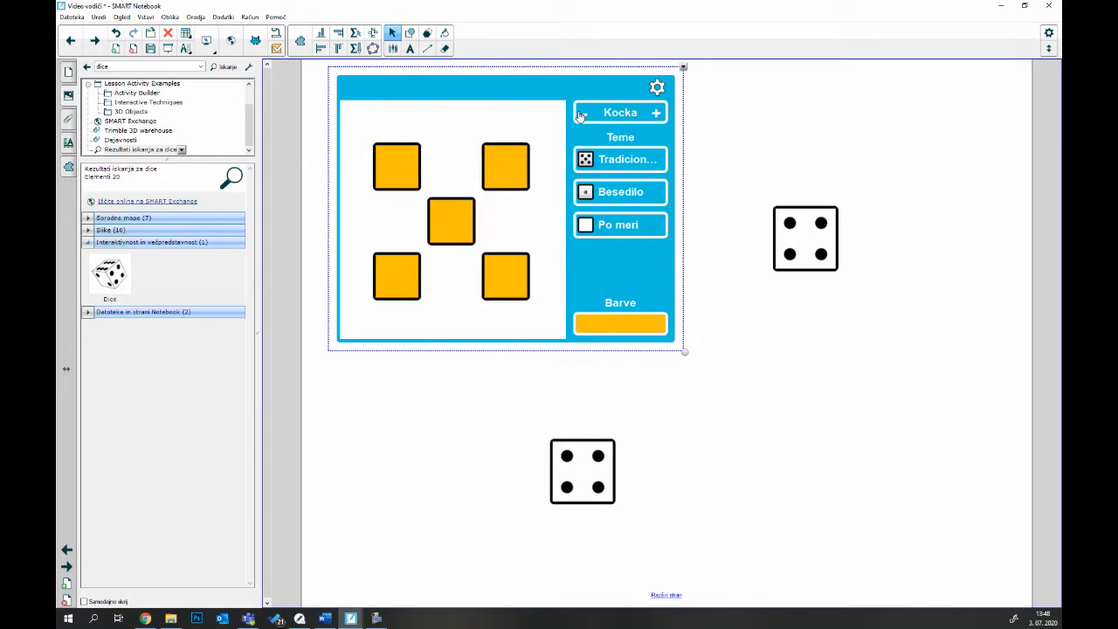
pyautogui.click(581, 115)
pyautogui.click(580, 115)
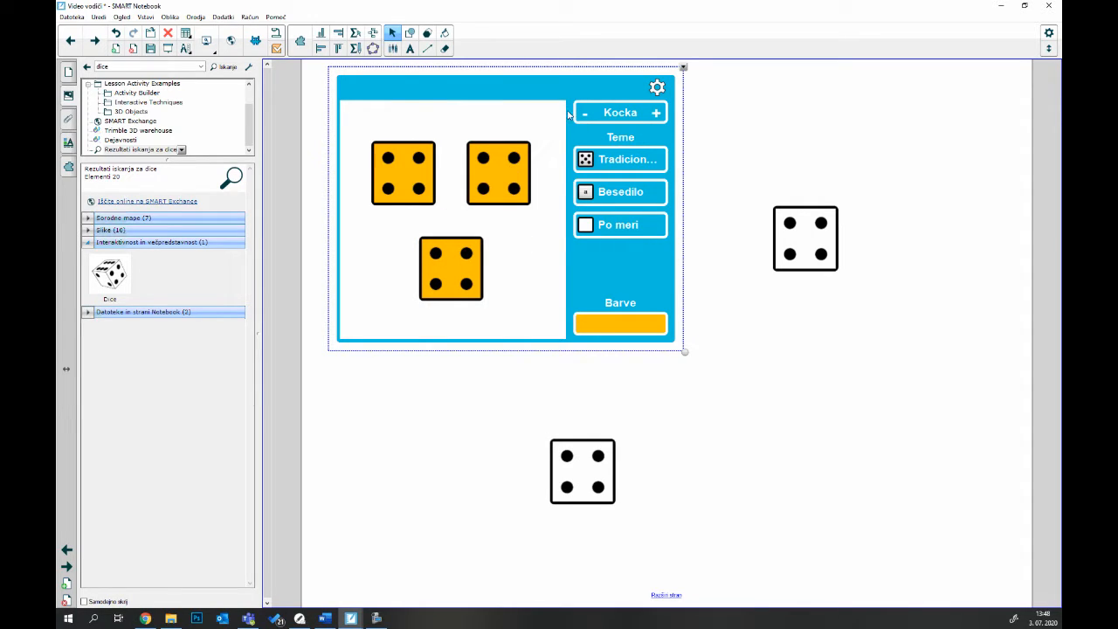
pyautogui.click(583, 115)
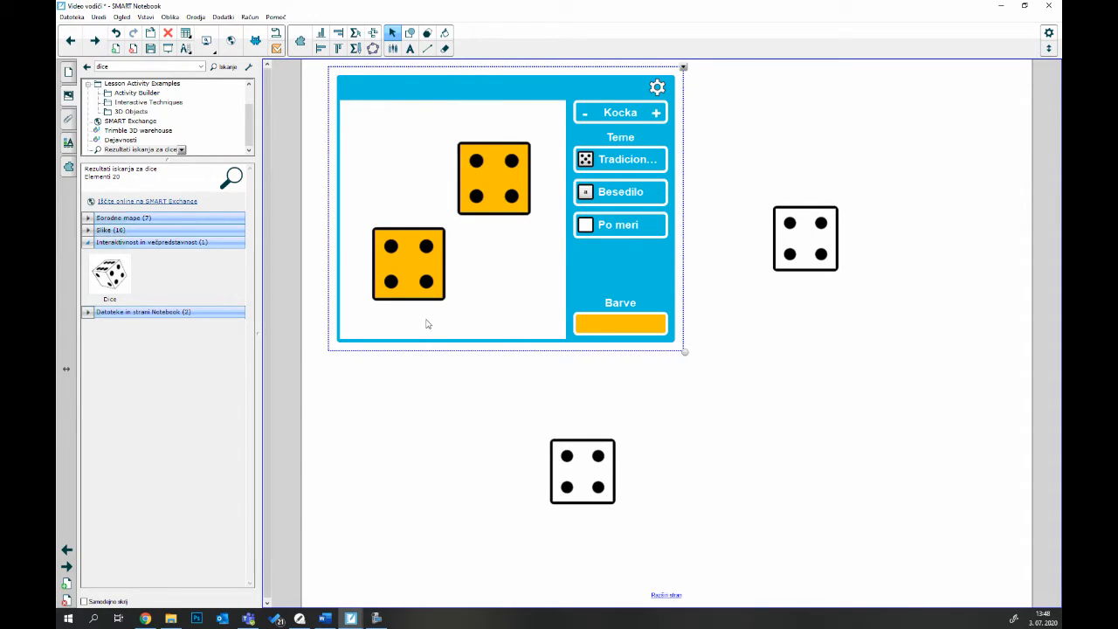
pyautogui.click(657, 88)
pyautogui.click(514, 166)
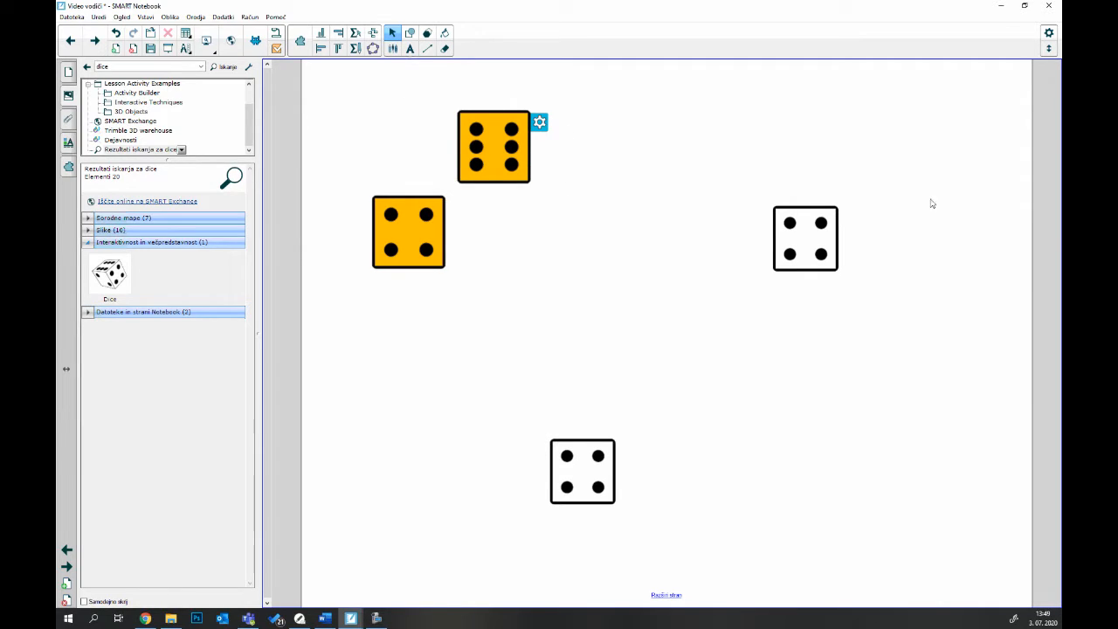
# Enlarge the white die in the page's upper right to roughly one and a half times its size
pyautogui.click(857, 252)
pyautogui.click(919, 351)
pyautogui.click(818, 288)
pyautogui.moveTo(817, 289); pyautogui.dragTo(937, 310)
# Switch the enlarged white die to the Besedilo theme and replace faces a and b with "beseda 1" and "beseda 2"
pyautogui.click(877, 200)
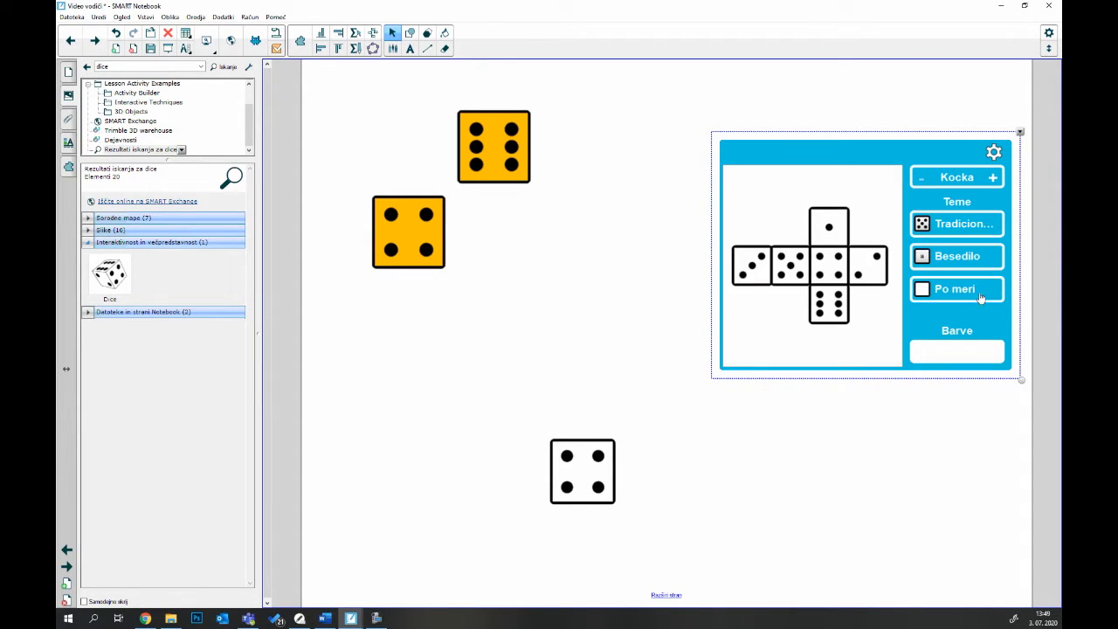
pyautogui.click(958, 258)
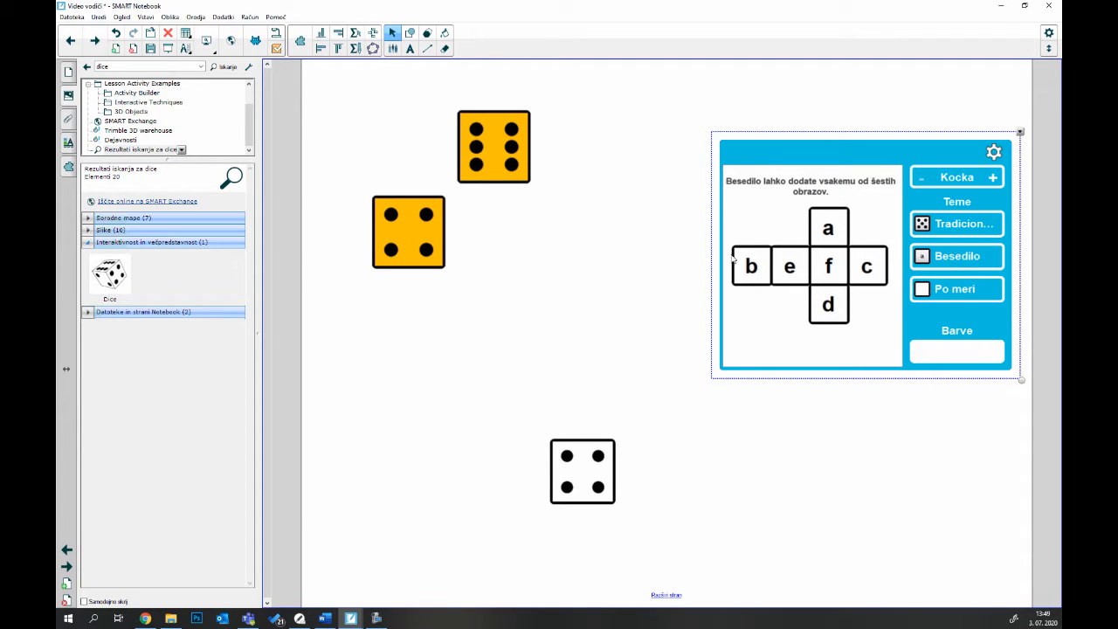
pyautogui.doubleClick(828, 230)
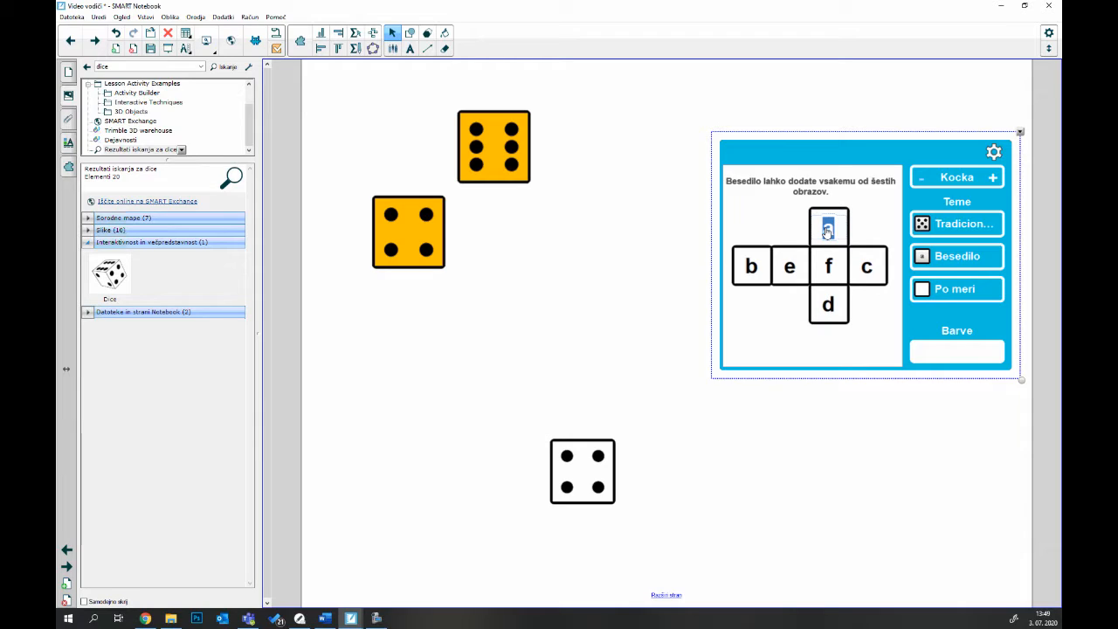
pyautogui.write('beseda 1')
pyautogui.doubleClick(751, 266)
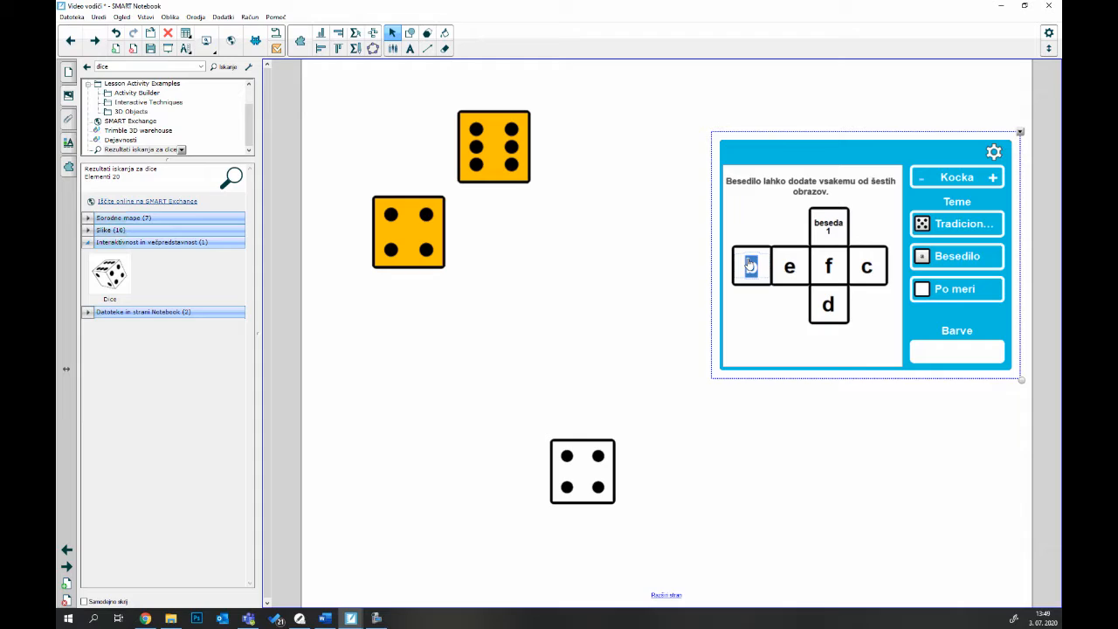
pyautogui.write('beseda 2')
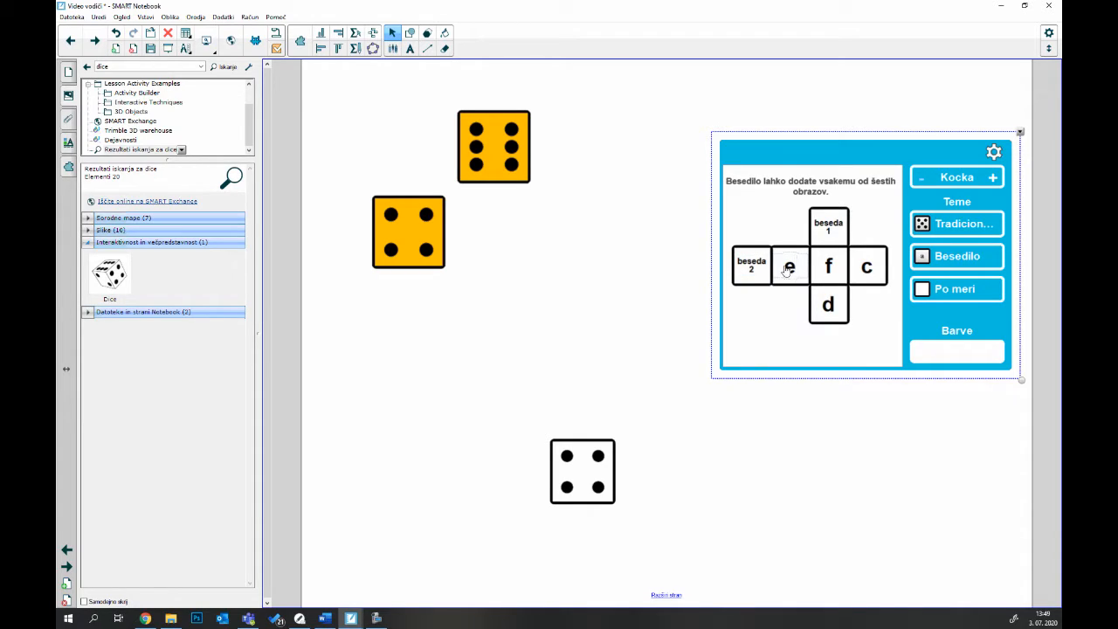
# Replace faces e and f of the text die with "beseda 3" and "beseda 4"
pyautogui.doubleClick(789, 270)
pyautogui.write('beseda 2')
pyautogui.press('BackSpace')
pyautogui.write('3')
pyautogui.doubleClick(826, 265)
pyautogui.write('beseda')
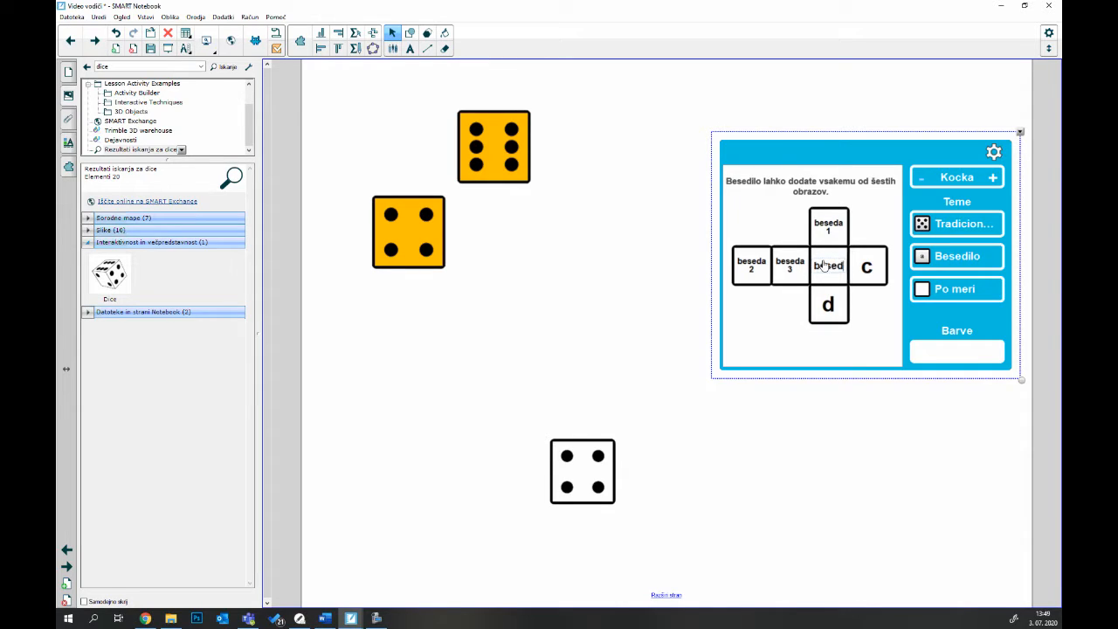
pyautogui.write(' 4')
# Replace faces c and d of the text die with "beseda 5" and "beseda 6"
pyautogui.doubleClick(867, 269)
pyautogui.write('beseda 5')
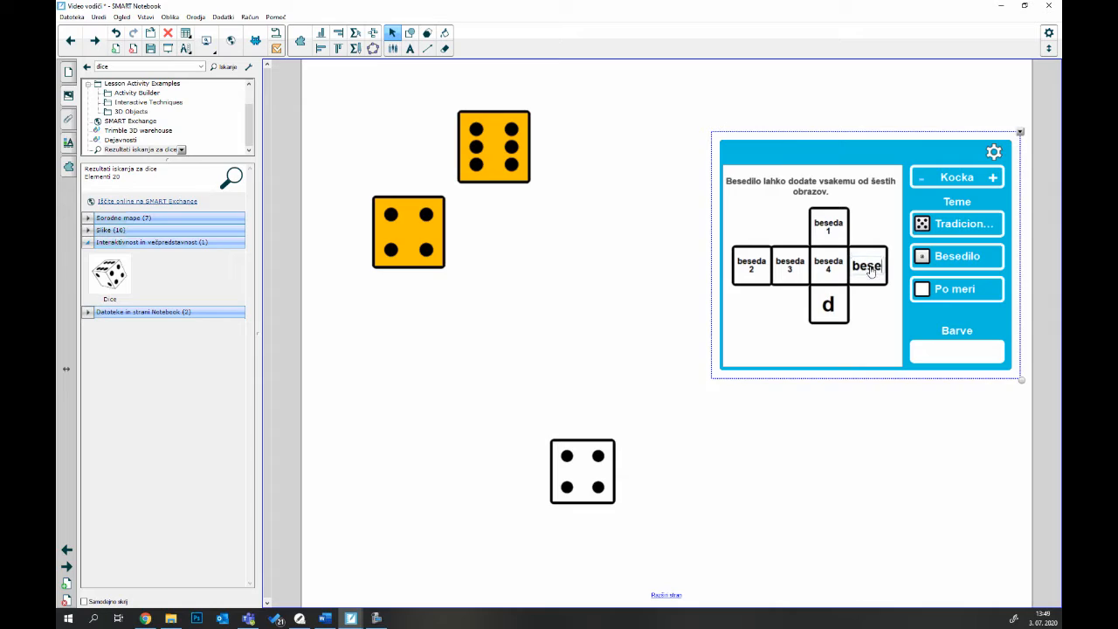
pyautogui.doubleClick(830, 305)
pyautogui.write('beseda')
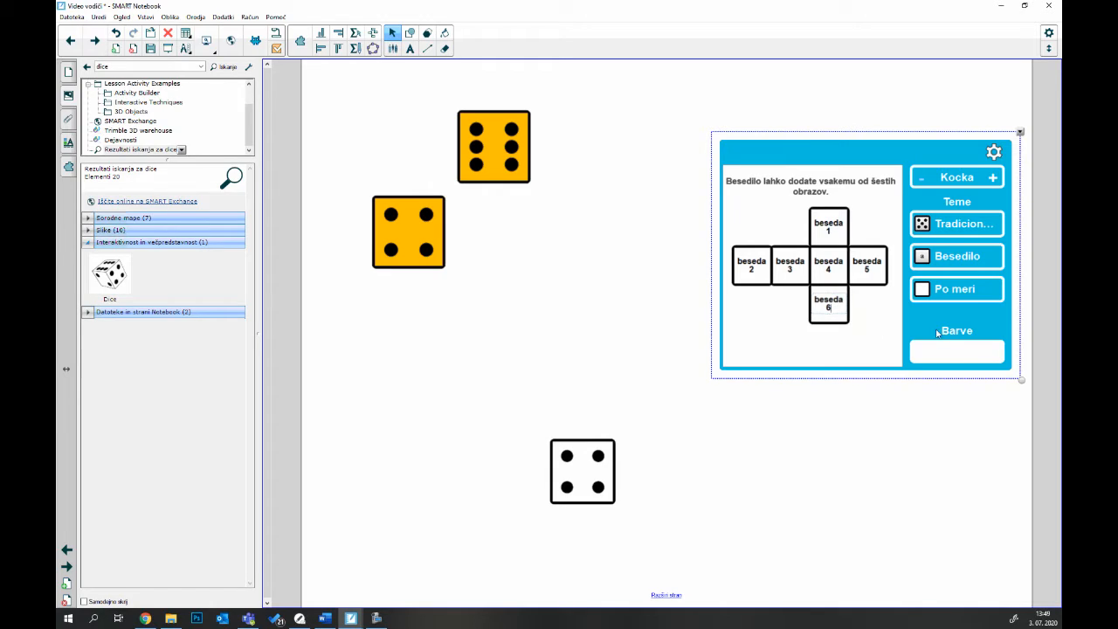
# Try red and blue on the text die, settle on pale pink, and roll the die on the page
pyautogui.click(945, 358)
pyautogui.click(987, 279)
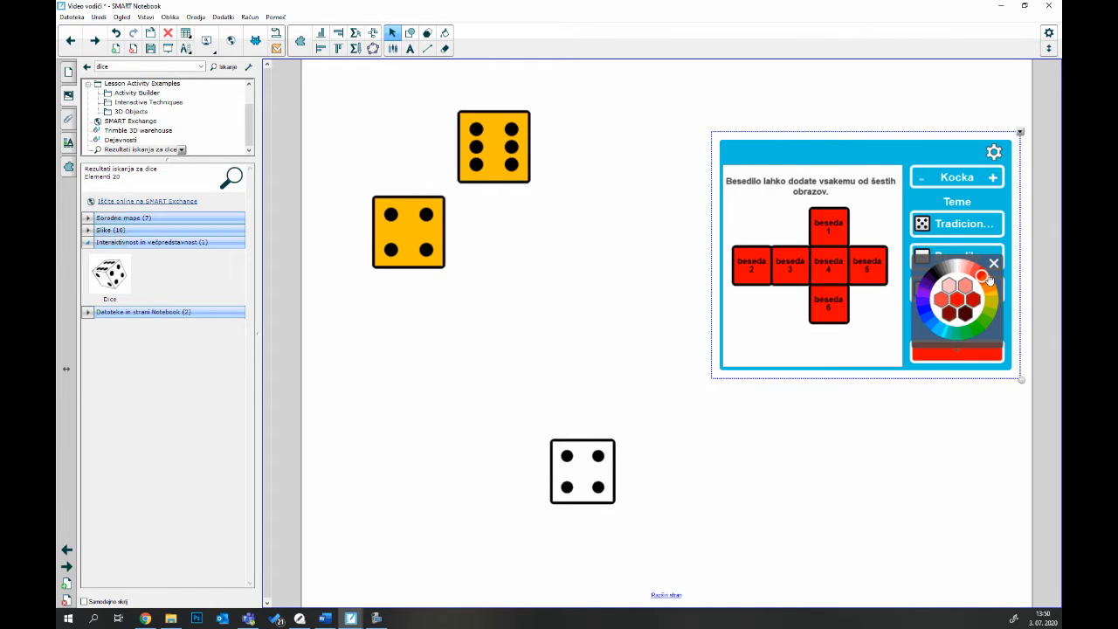
pyautogui.click(977, 325)
pyautogui.click(926, 310)
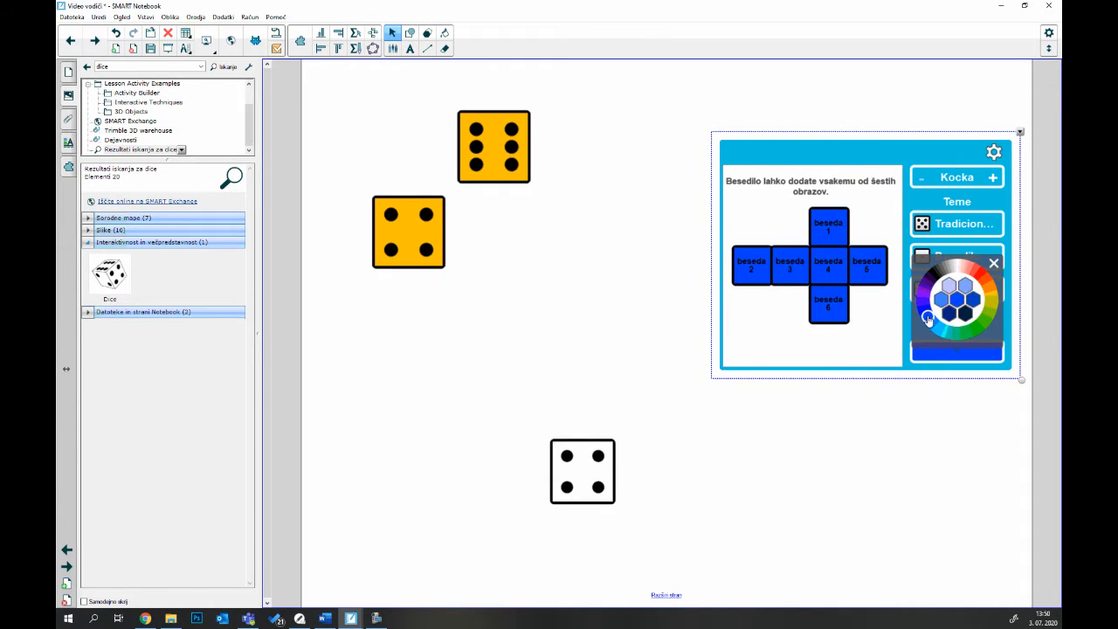
pyautogui.click(963, 272)
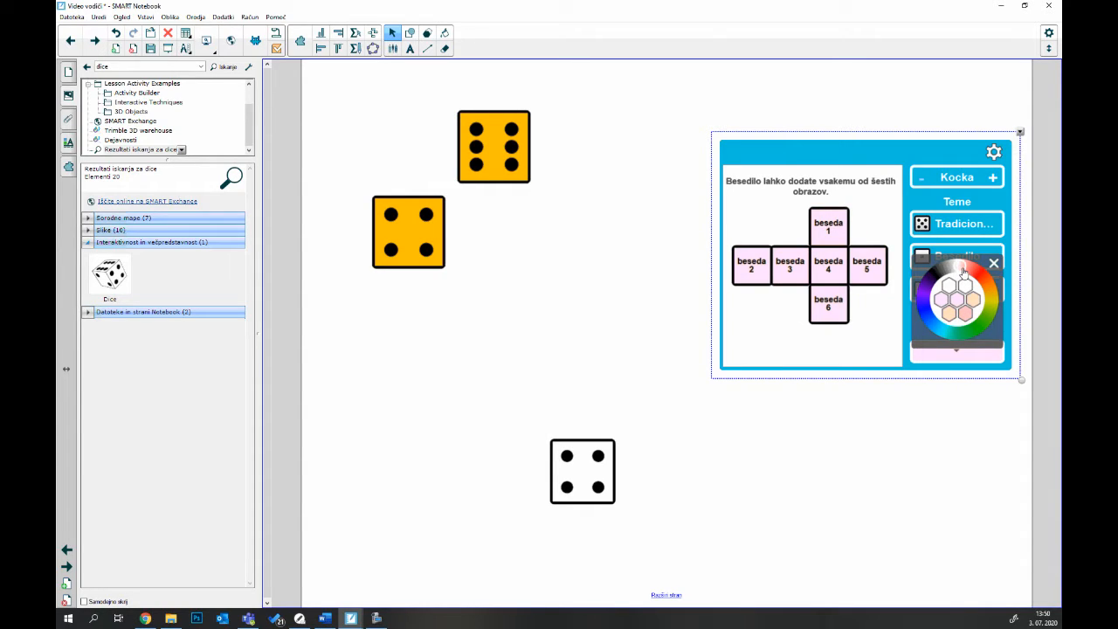
pyautogui.click(993, 153)
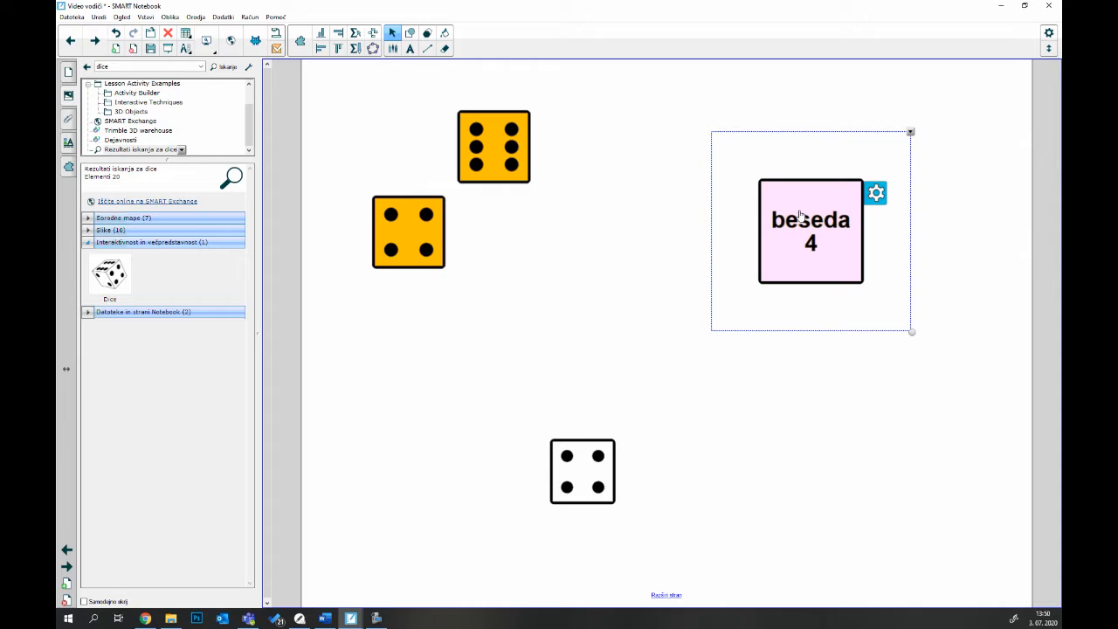
pyautogui.click(801, 214)
pyautogui.click(800, 214)
# Move the tree picture die from the GALERIJA page to page 2, open that page, and roll the die there
pyautogui.moveTo(700, 398); pyautogui.dragTo(601, 521)
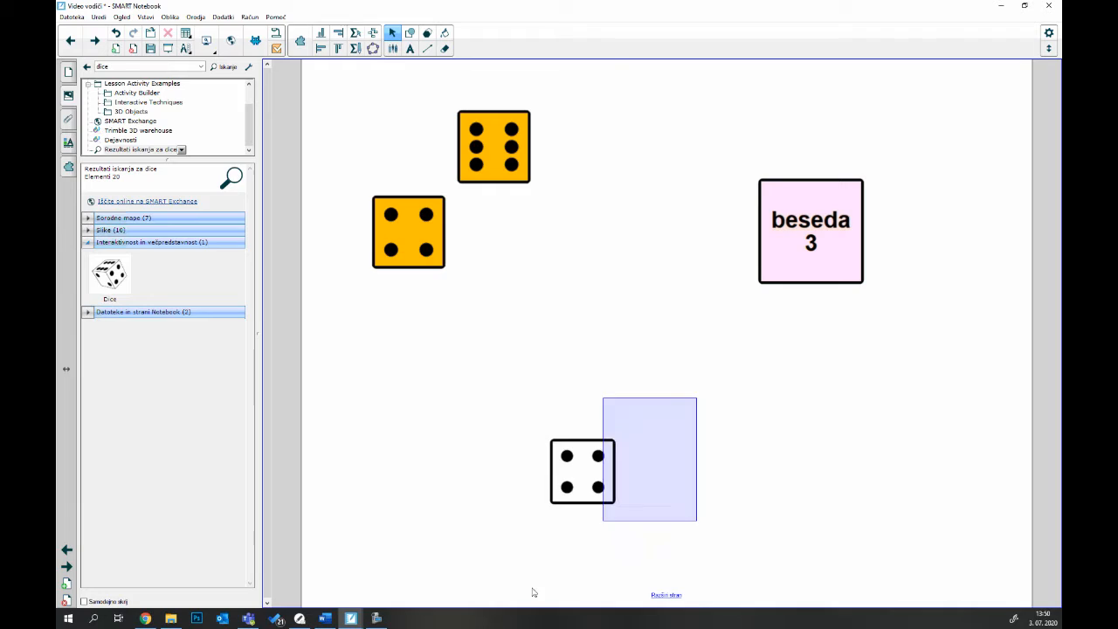
pyautogui.click(71, 72)
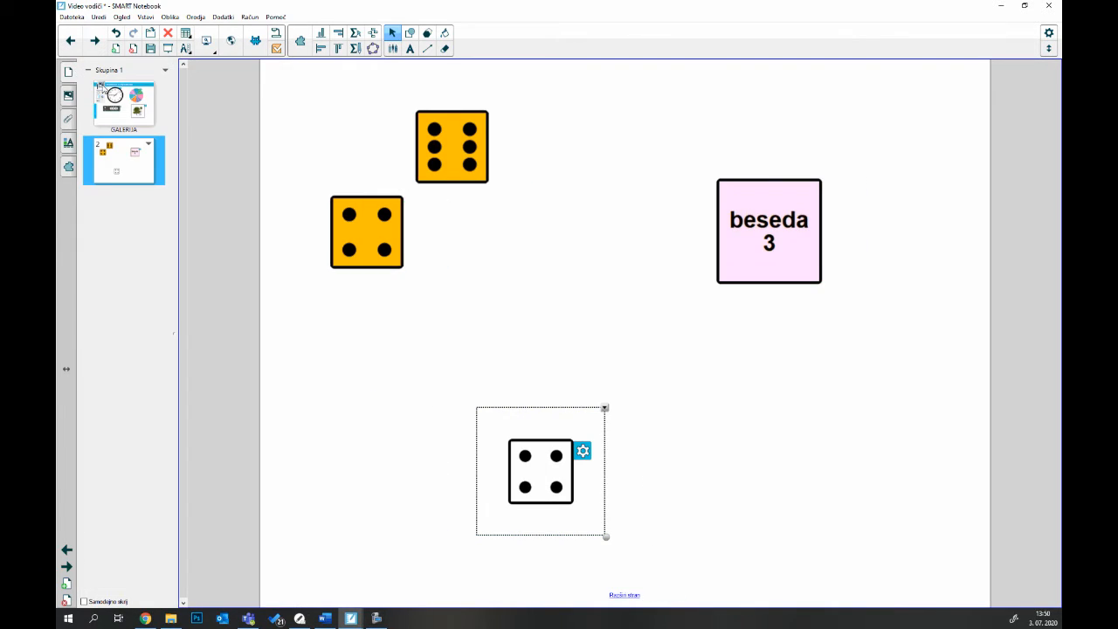
pyautogui.press('pageup')
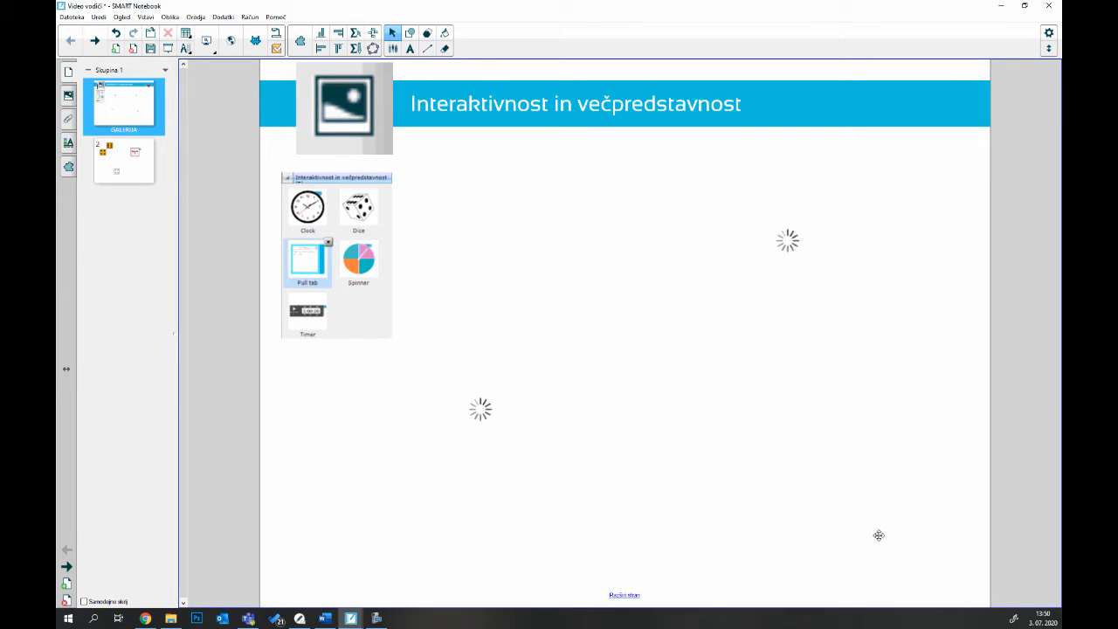
pyautogui.moveTo(879, 535); pyautogui.dragTo(128, 165)
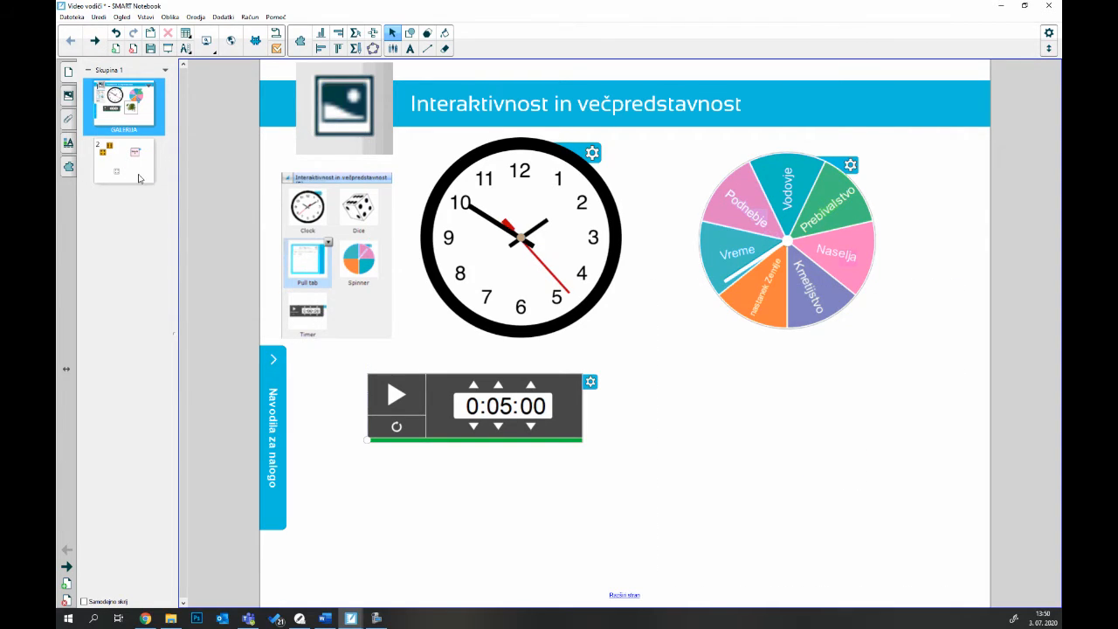
pyautogui.click(138, 178)
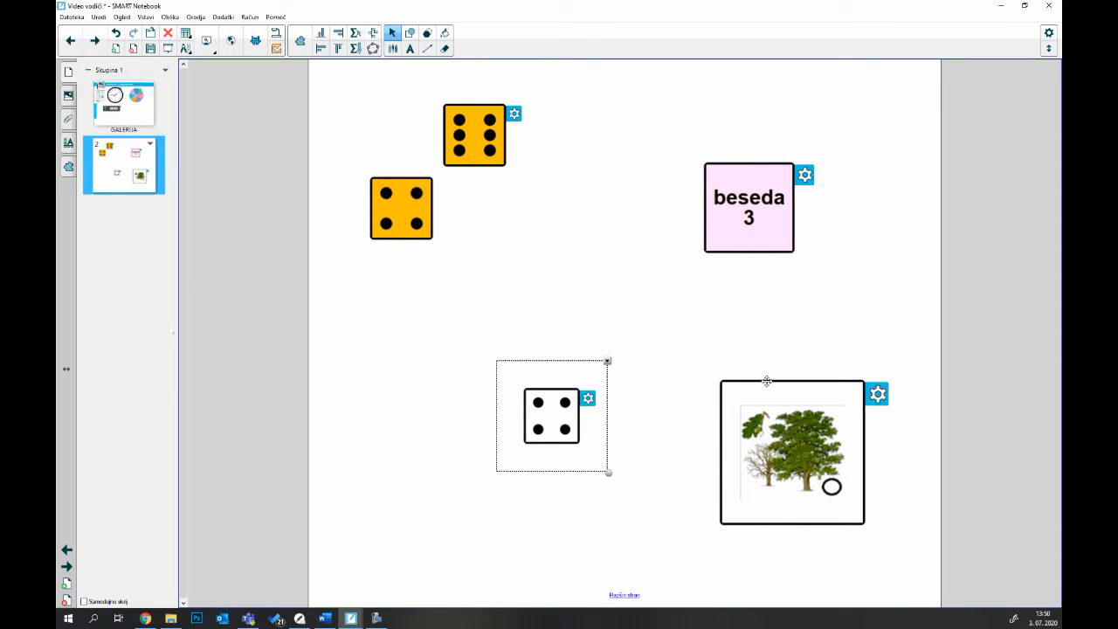
pyautogui.click(800, 463)
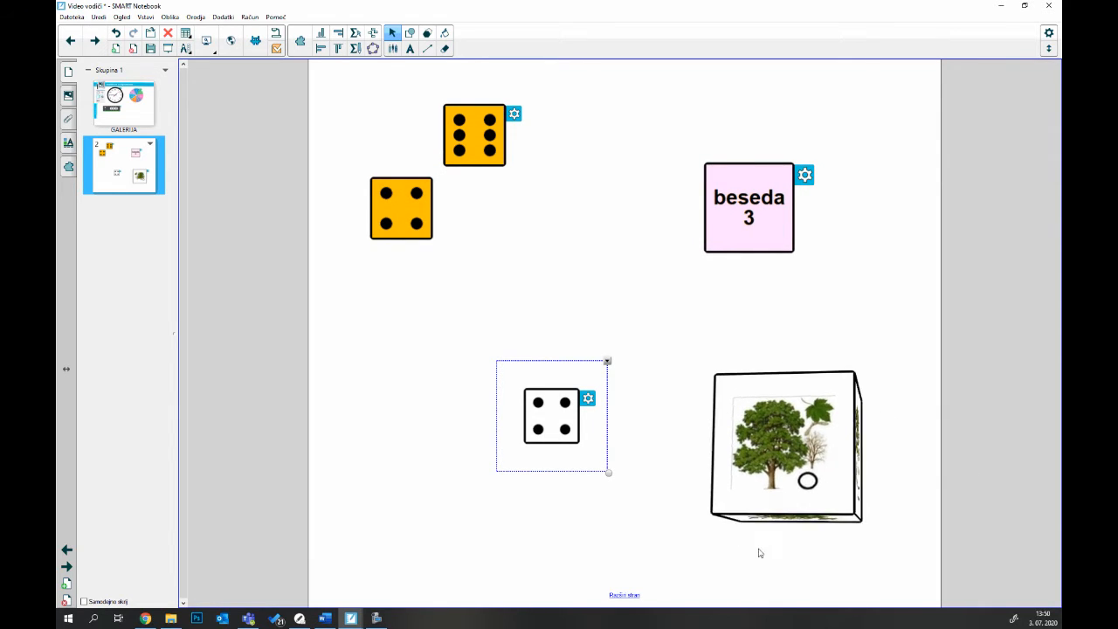
# Place the white die below the yellow dice, enlarge it, and switch it to the Po meri theme
pyautogui.moveTo(533, 380); pyautogui.dragTo(307, 291)
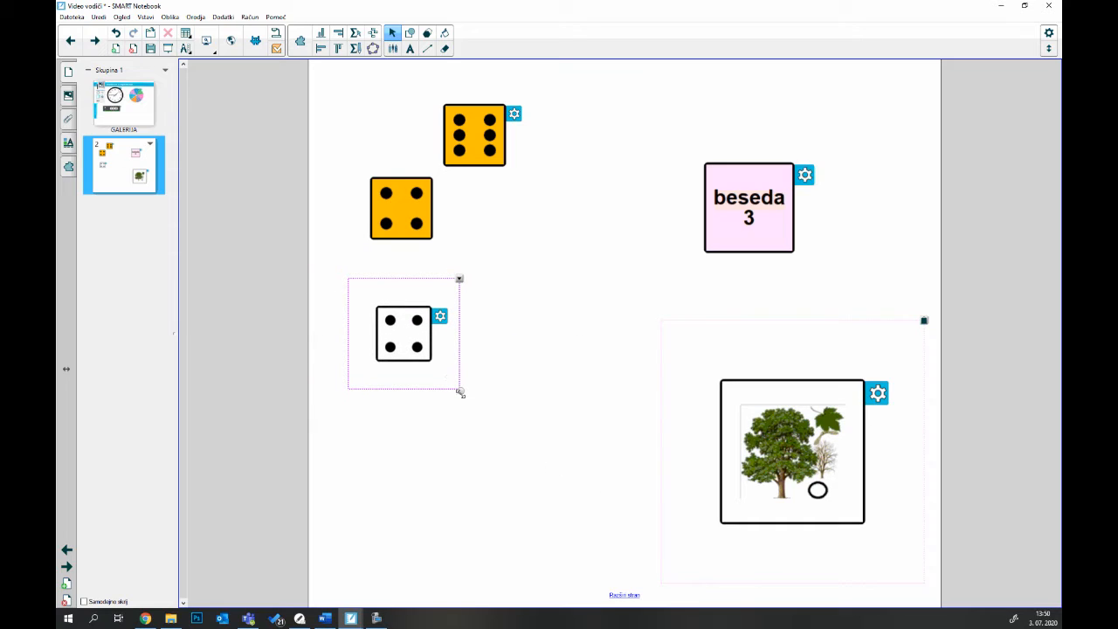
pyautogui.moveTo(462, 394); pyautogui.dragTo(584, 514)
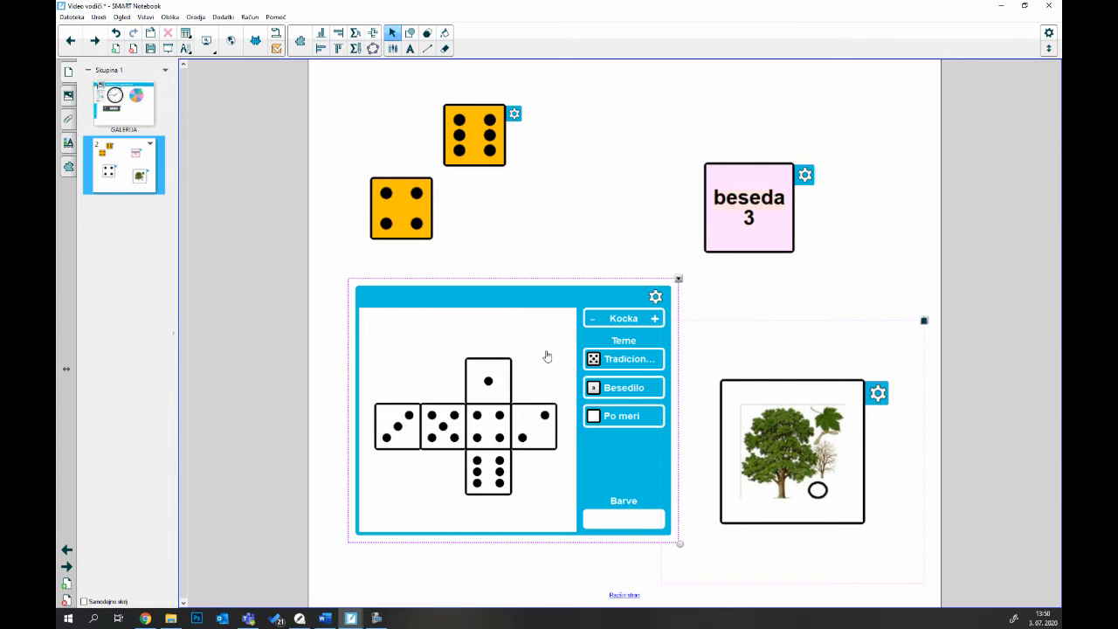
pyautogui.click(614, 419)
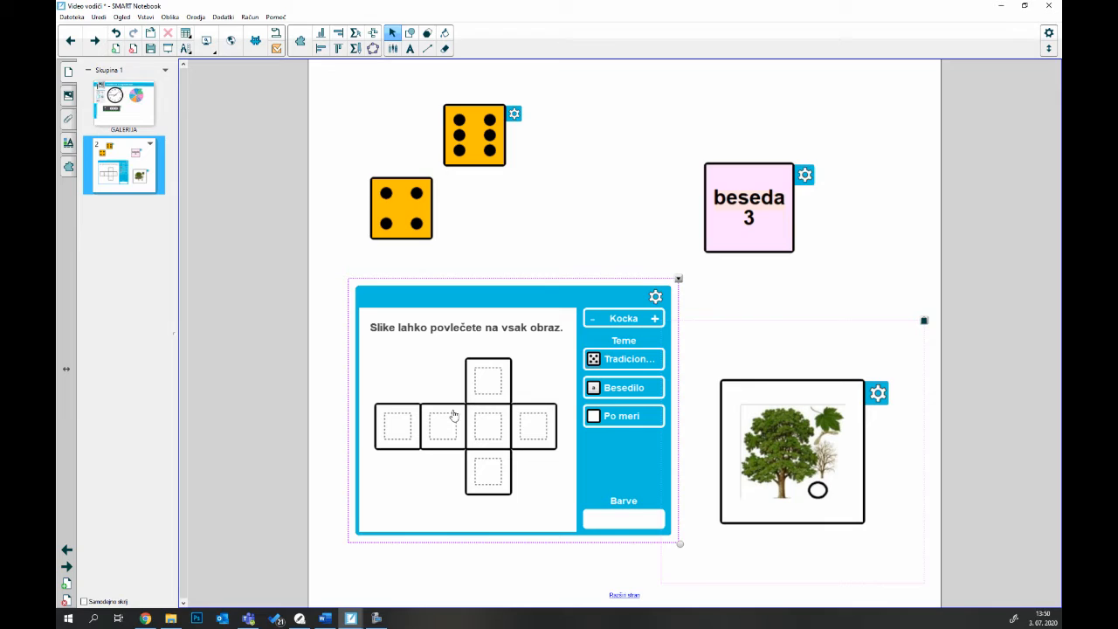
# Open the pošastkoti image folder under Moja vsebina in the gallery
pyautogui.click(75, 95)
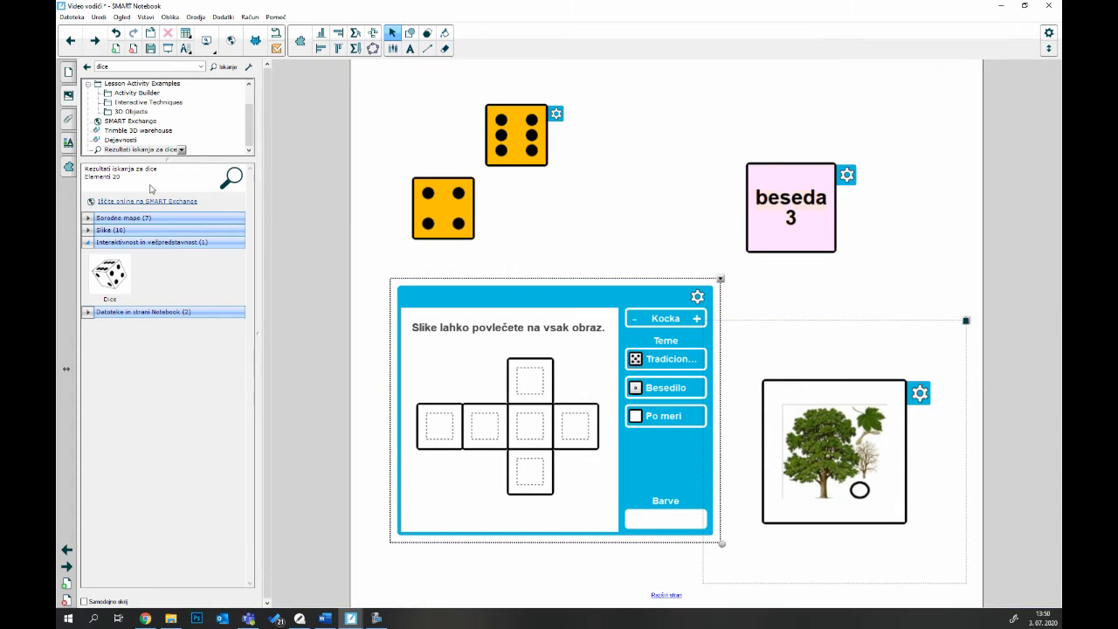
pyautogui.click(114, 230)
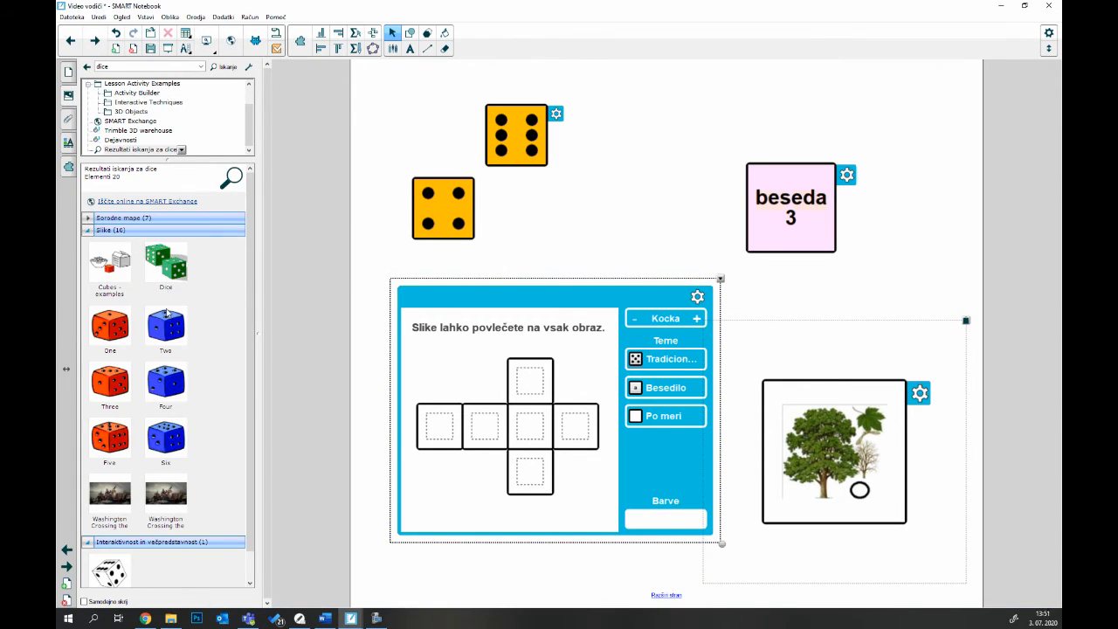
pyautogui.scroll(1, 157, 125)
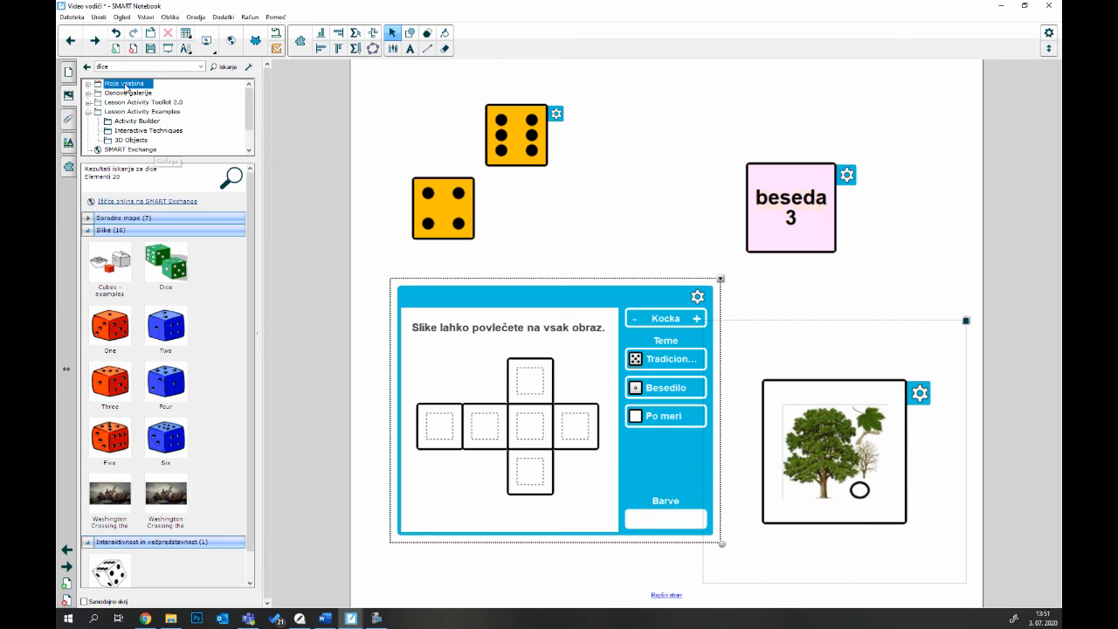
pyautogui.click(88, 86)
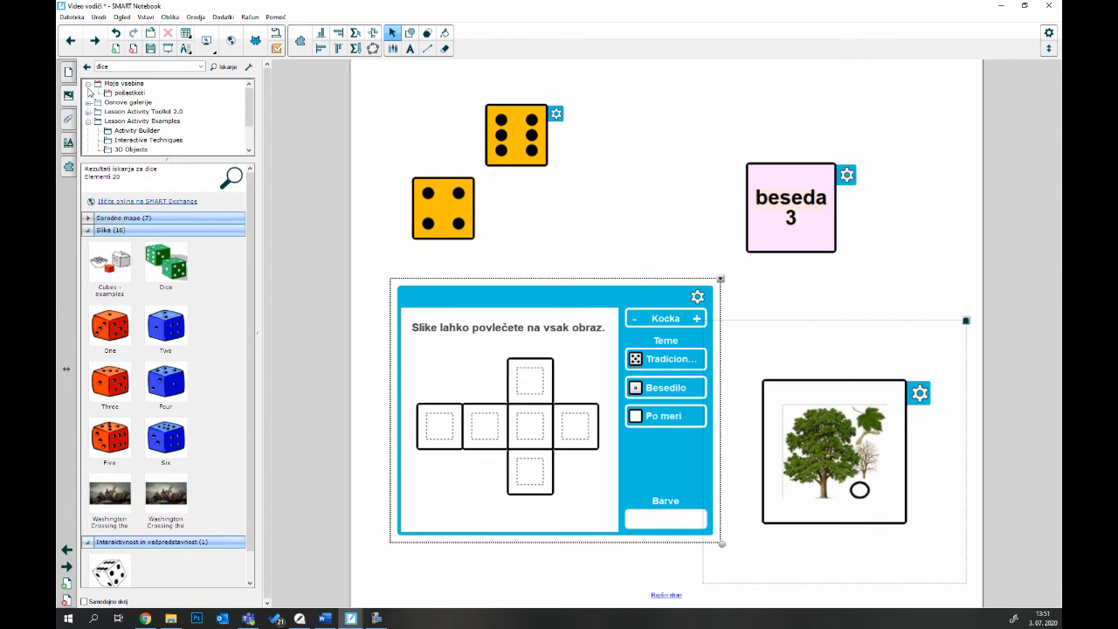
pyautogui.click(122, 92)
# Fill four faces of the custom die with monster images: red on the top, then blue, green and blue along the row
pyautogui.moveTo(153, 234); pyautogui.dragTo(532, 387)
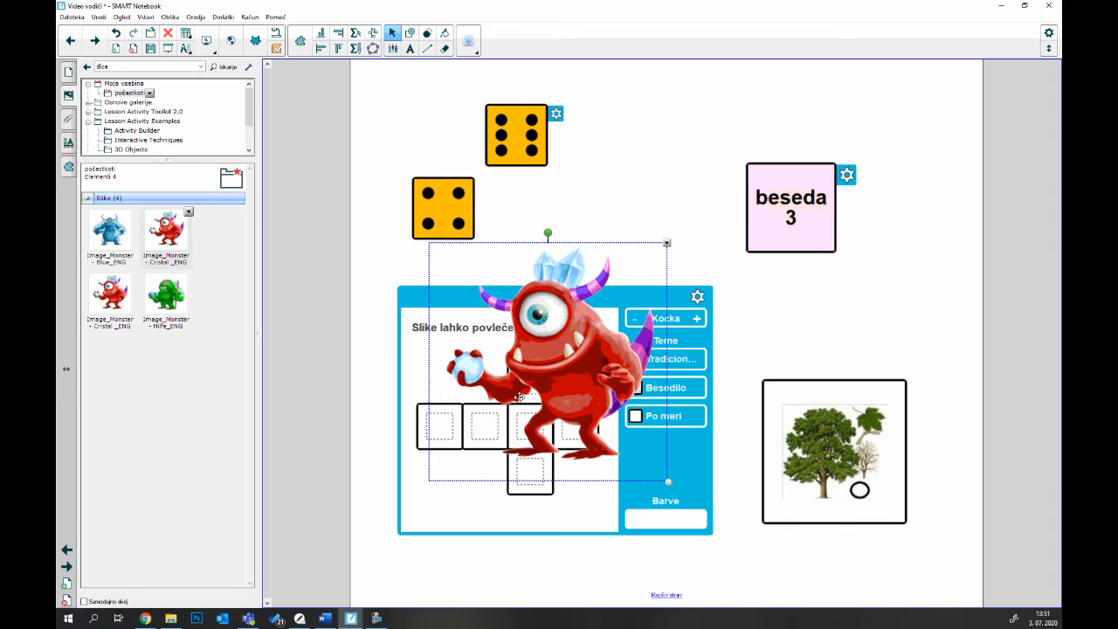
pyautogui.moveTo(109, 231); pyautogui.dragTo(449, 409)
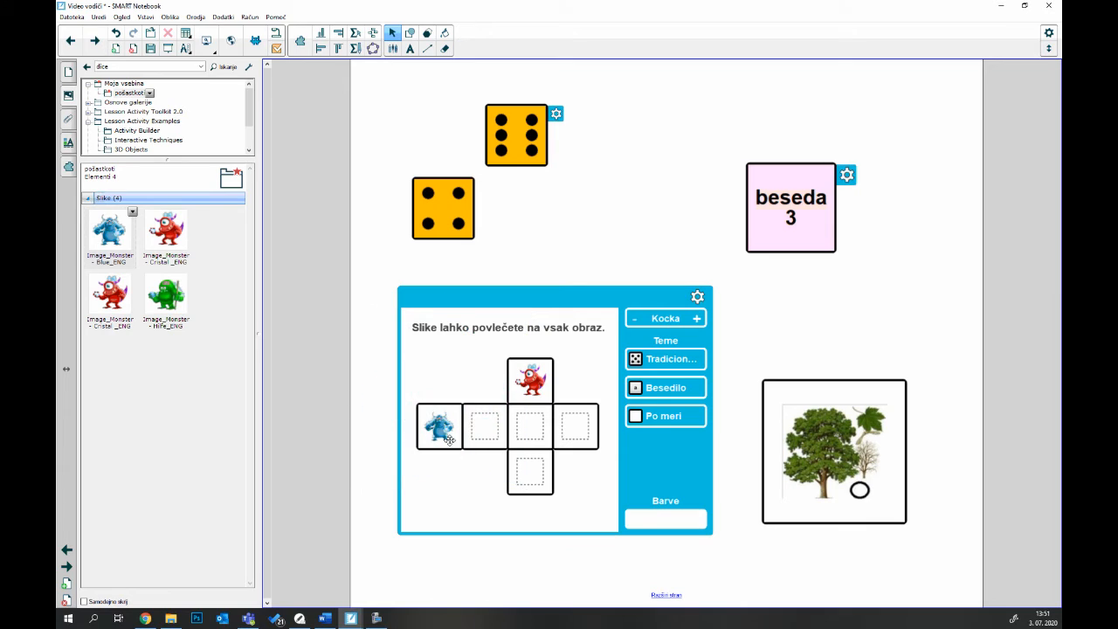
pyautogui.moveTo(166, 294); pyautogui.dragTo(469, 416)
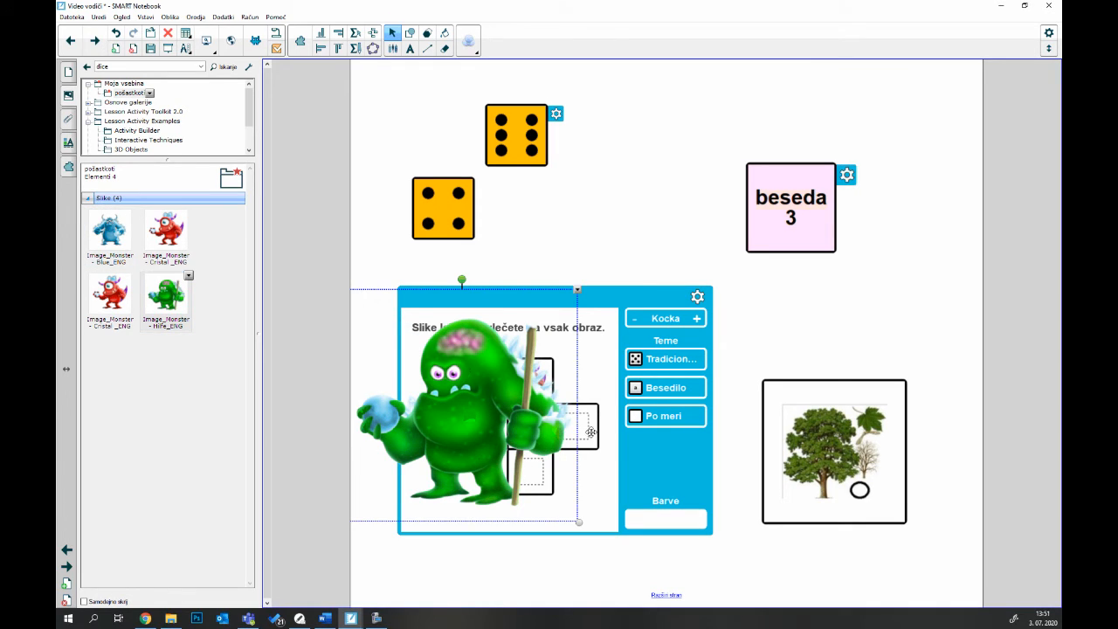
pyautogui.moveTo(538, 387); pyautogui.dragTo(617, 249)
pyautogui.moveTo(504, 303); pyautogui.dragTo(475, 434)
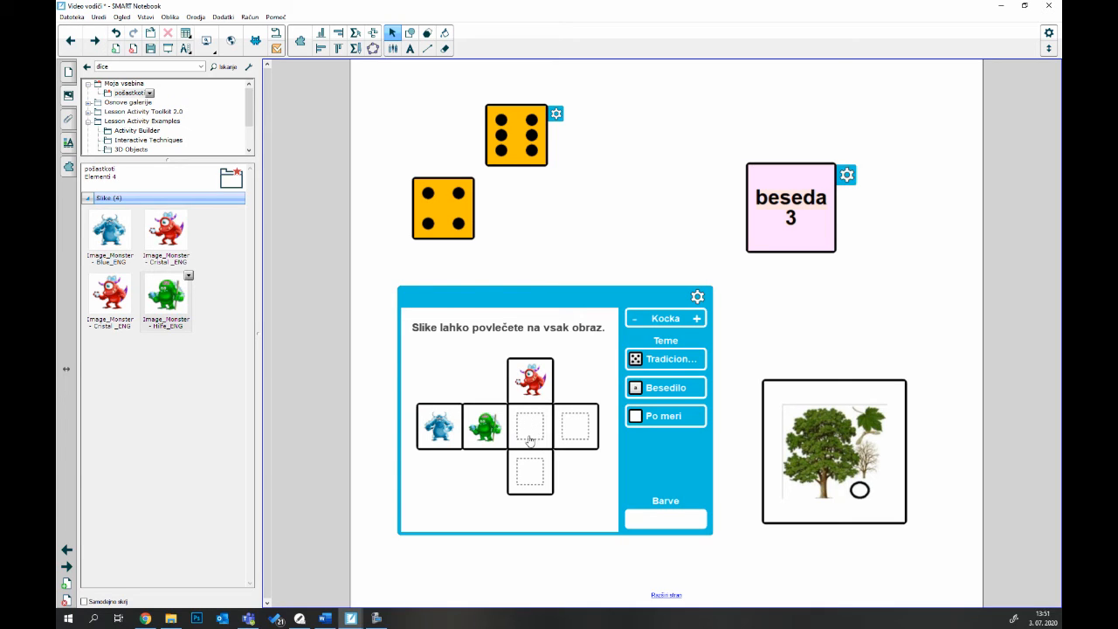
pyautogui.moveTo(109, 231); pyautogui.dragTo(525, 404)
pyautogui.moveTo(508, 469); pyautogui.dragTo(516, 432)
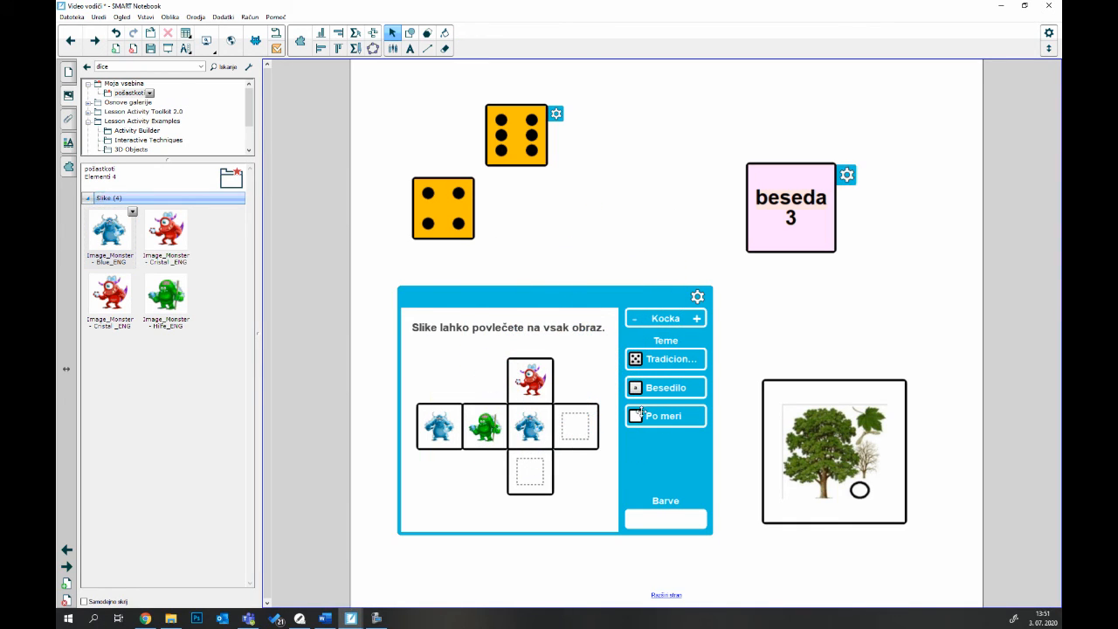
# Try dark grey on the monster die, settle on light red, close its settings, and roll it
pyautogui.click(700, 519)
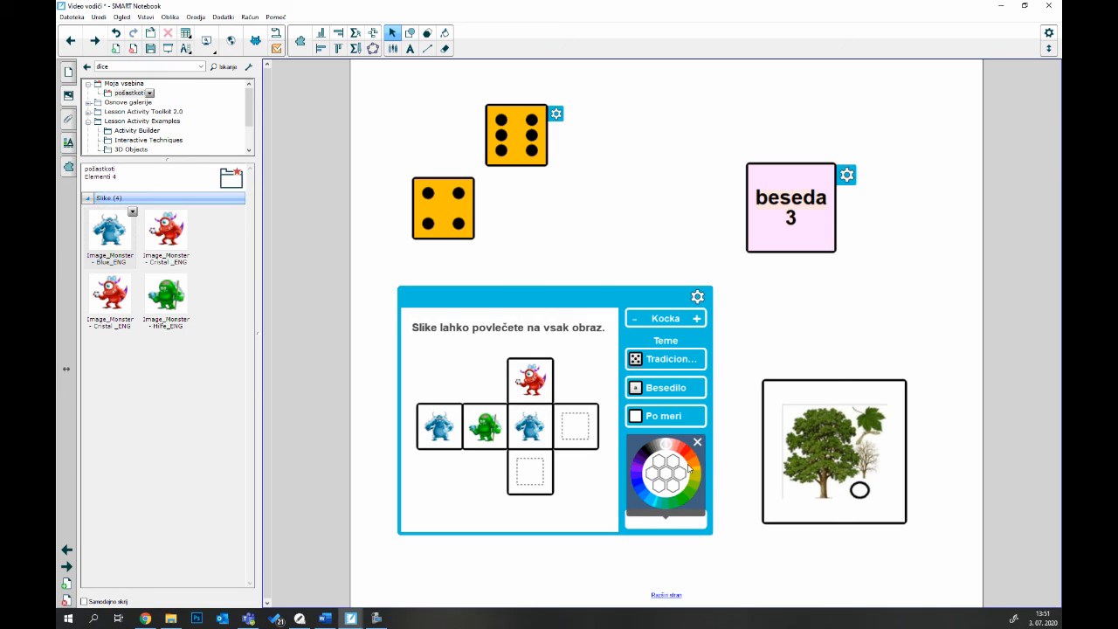
pyautogui.moveTo(695, 471); pyautogui.dragTo(647, 439)
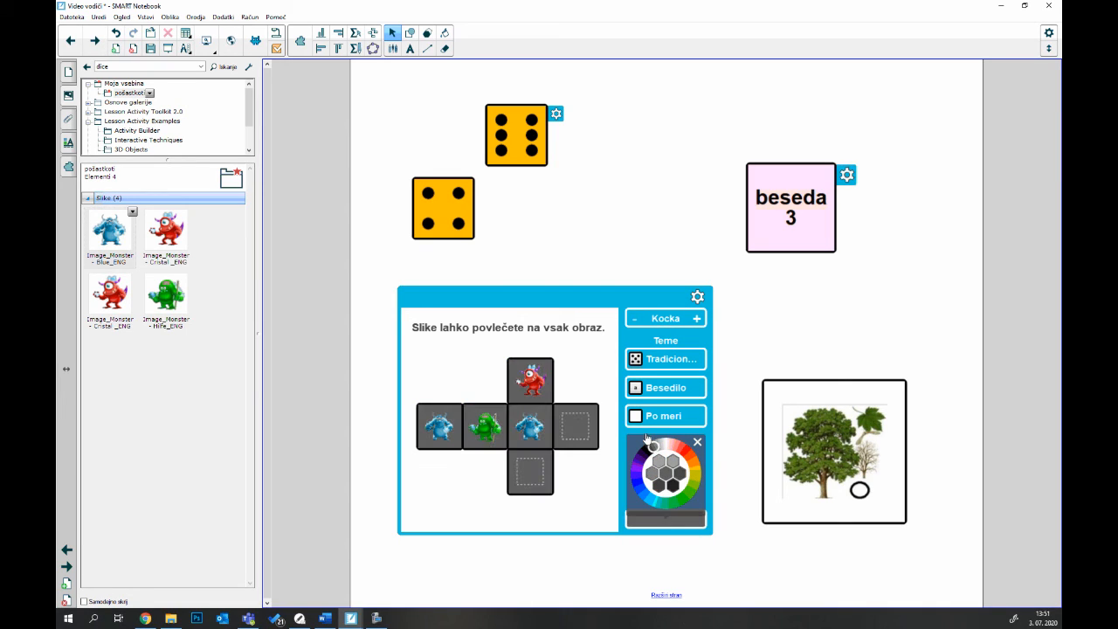
pyautogui.click(684, 451)
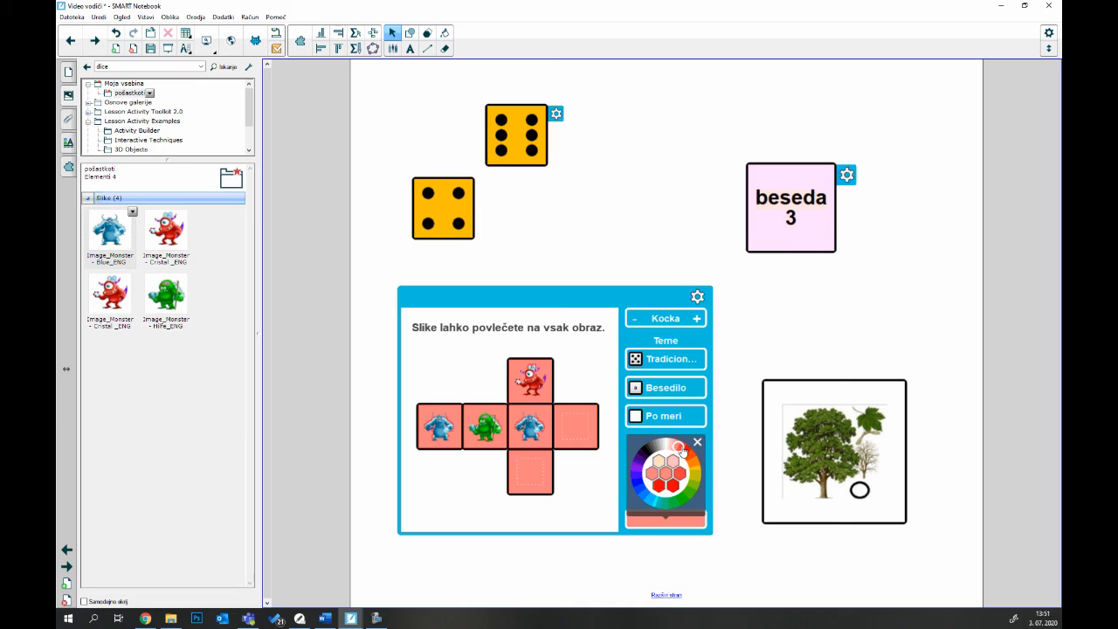
pyautogui.click(697, 443)
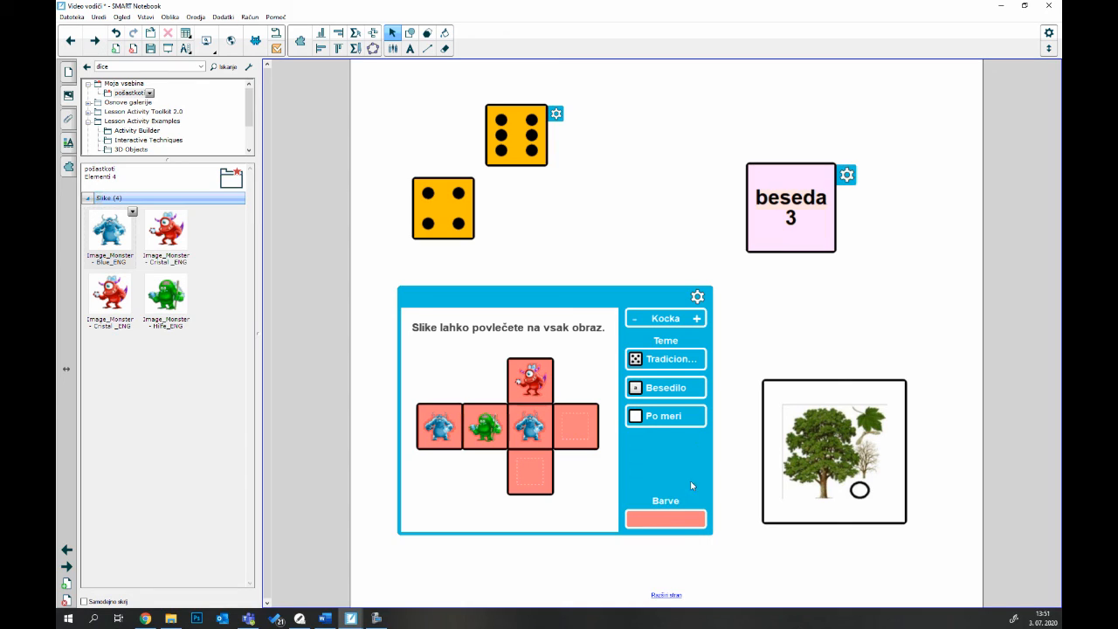
pyautogui.click(698, 298)
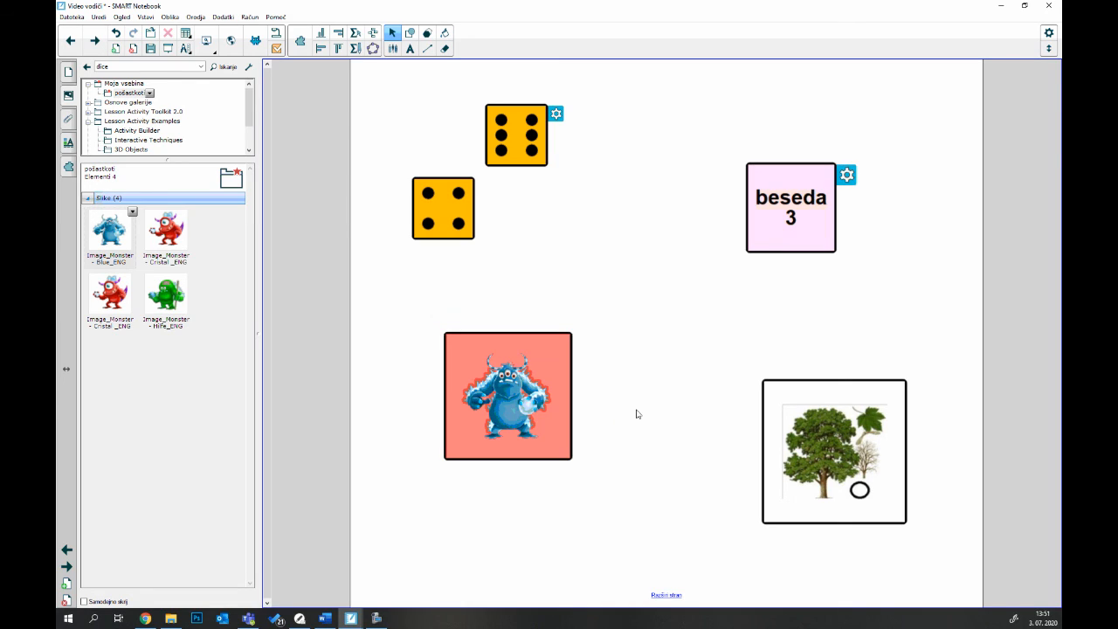
pyautogui.click(529, 405)
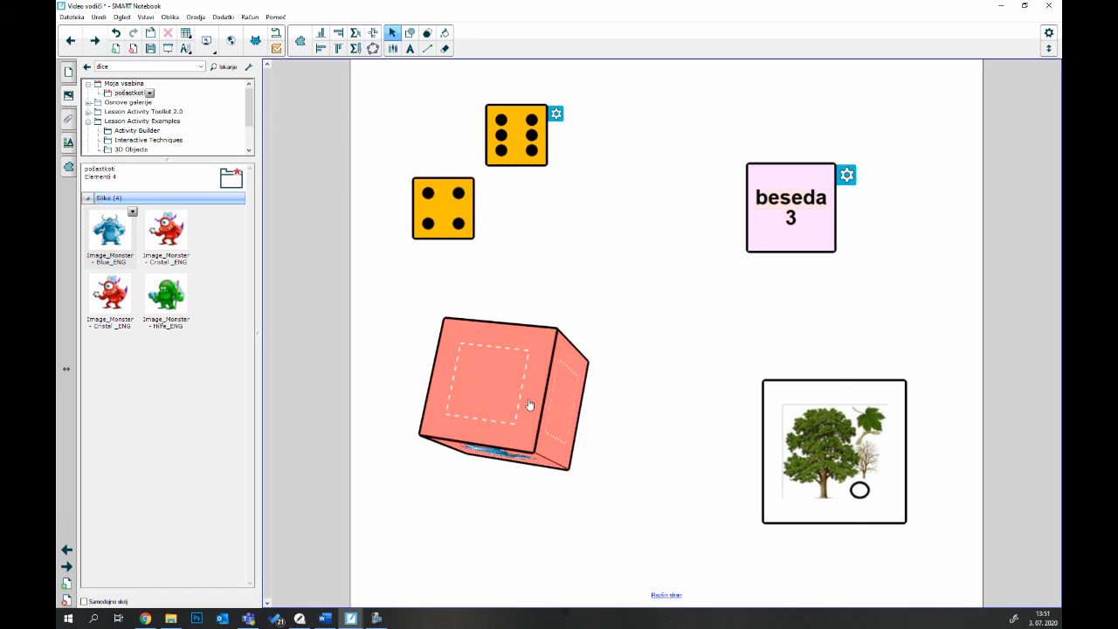